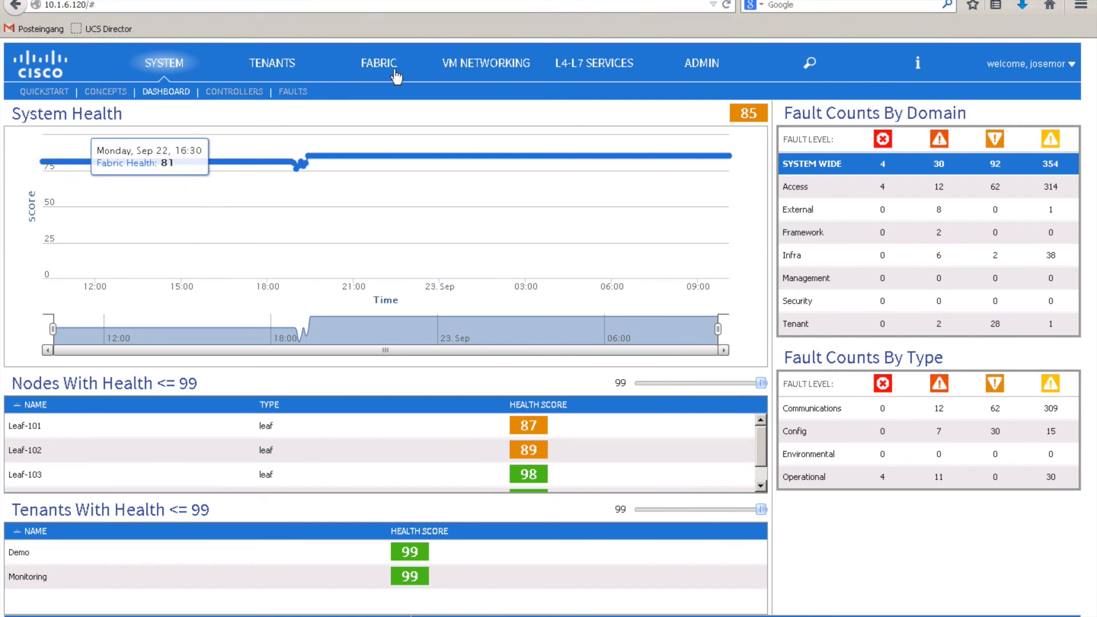
Open application profile App1 in the Demo tenant and display its operational view of contracts between EPGs
{"action": "left_click", "coordinate": [288, 65]}
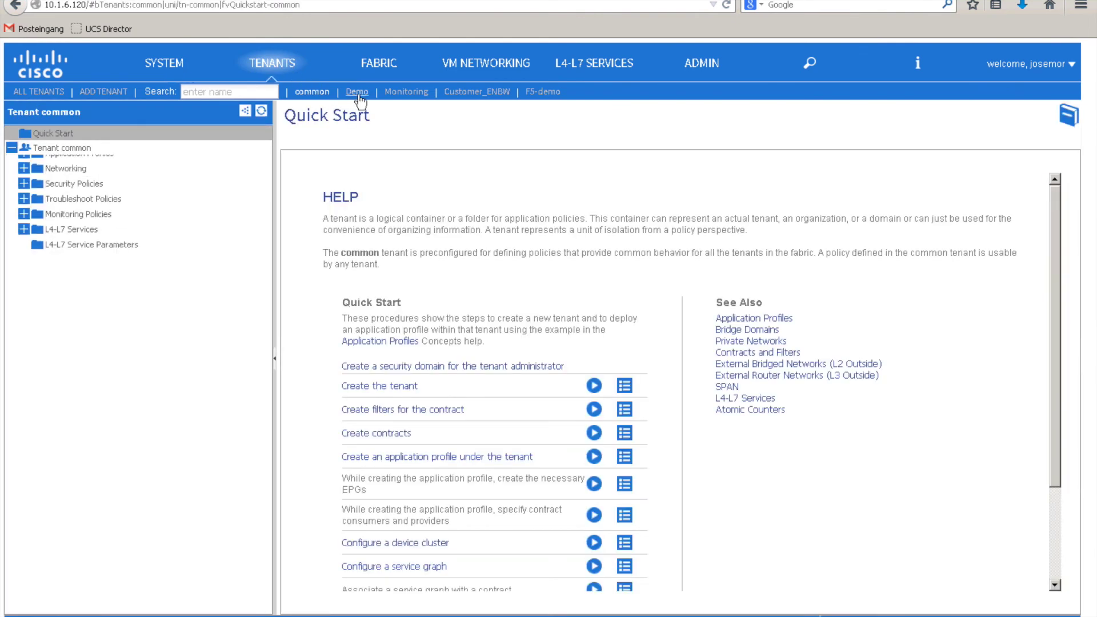
{"action": "left_click", "coordinate": [357, 92]}
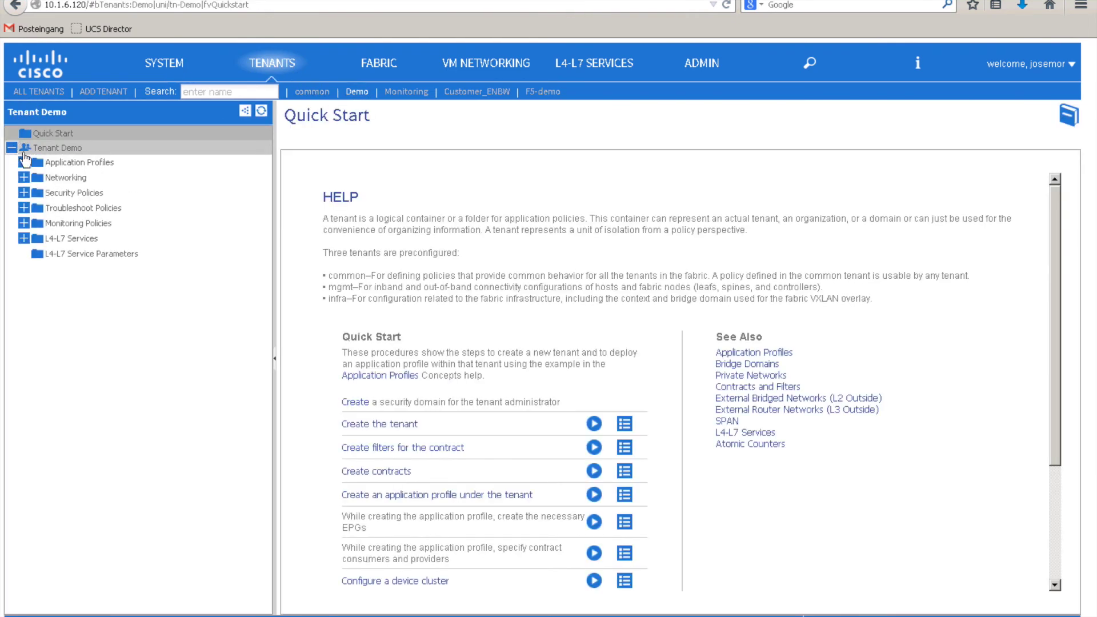
{"action": "left_click", "coordinate": [23, 163]}
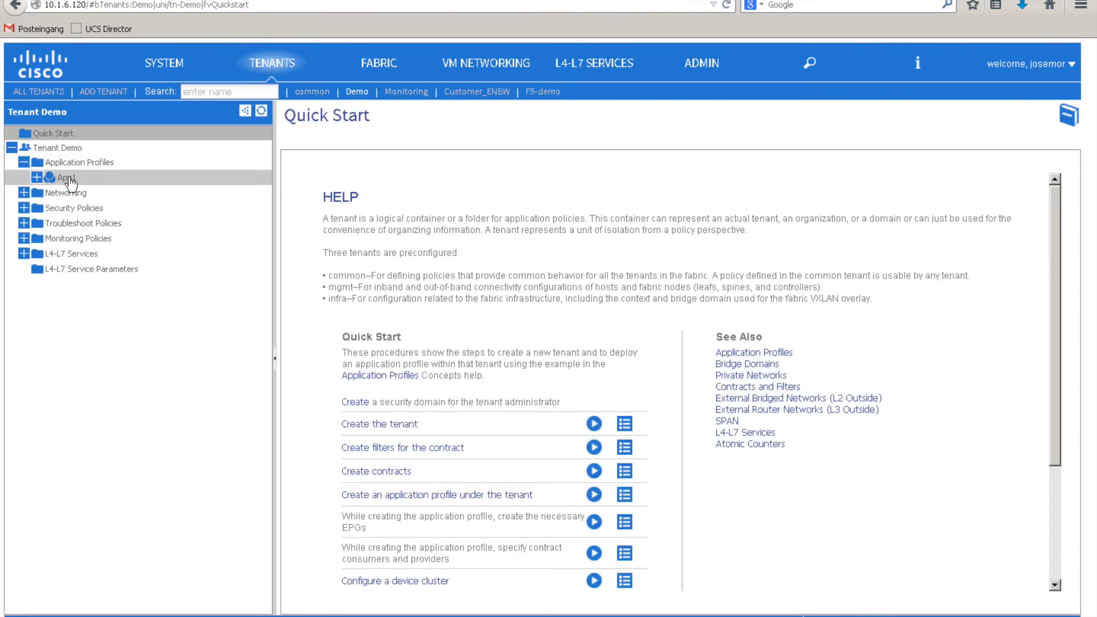
{"action": "left_click", "coordinate": [67, 178]}
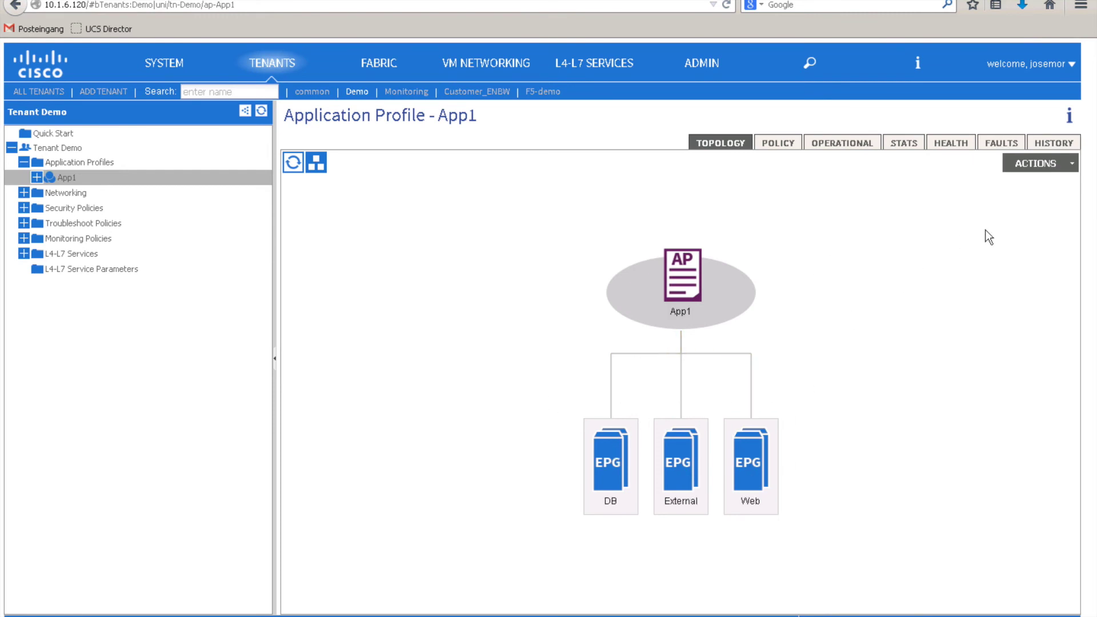
{"action": "left_click", "coordinate": [862, 149]}
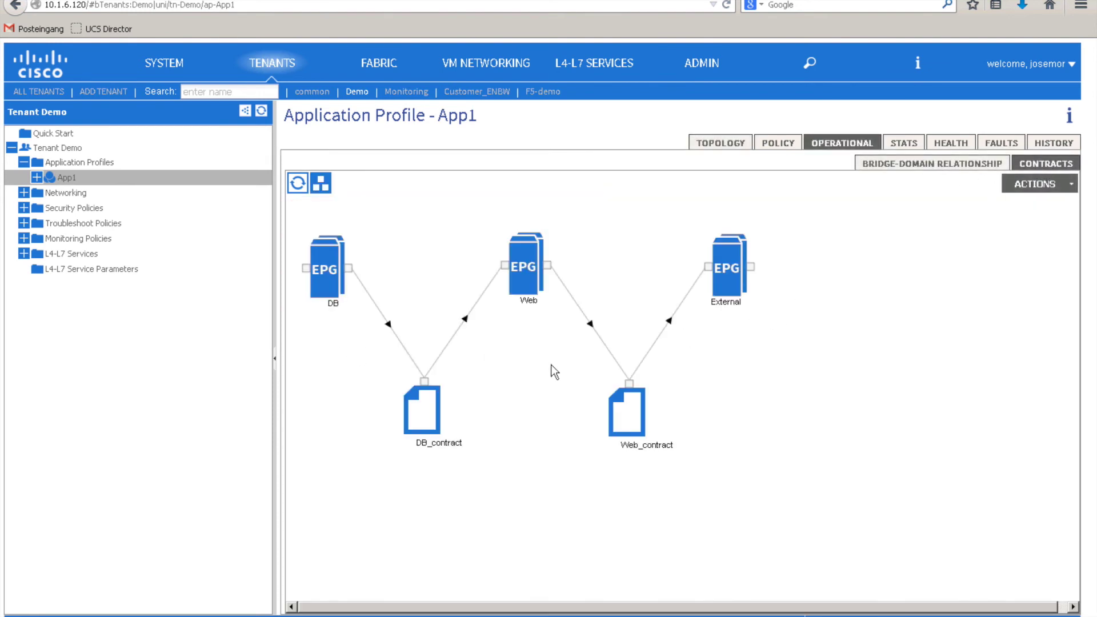
Inspect the subject and filter of Web_contract and DB_contract in the App1 contract diagram, closing each detail pop-up
{"action": "left_click", "coordinate": [644, 448]}
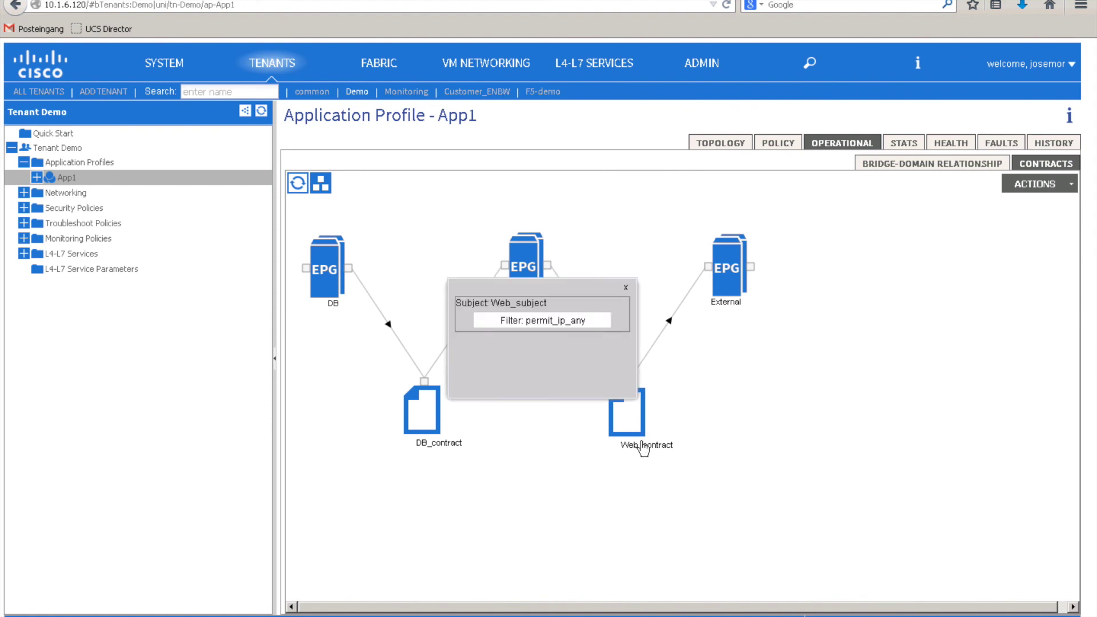
{"action": "left_click", "coordinate": [625, 288]}
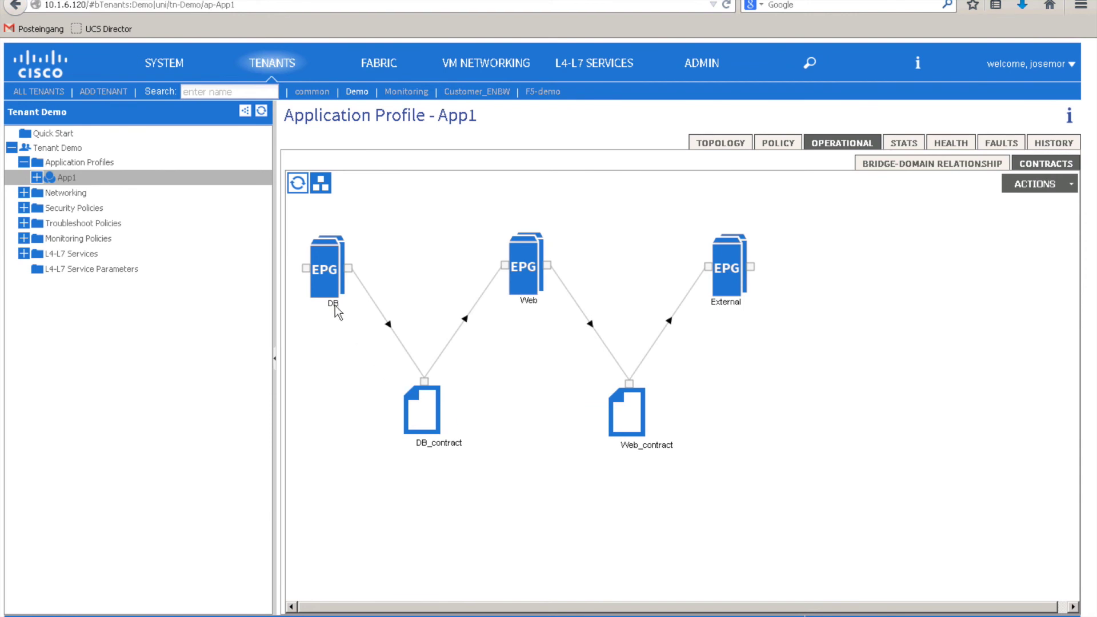
{"action": "left_click", "coordinate": [414, 422]}
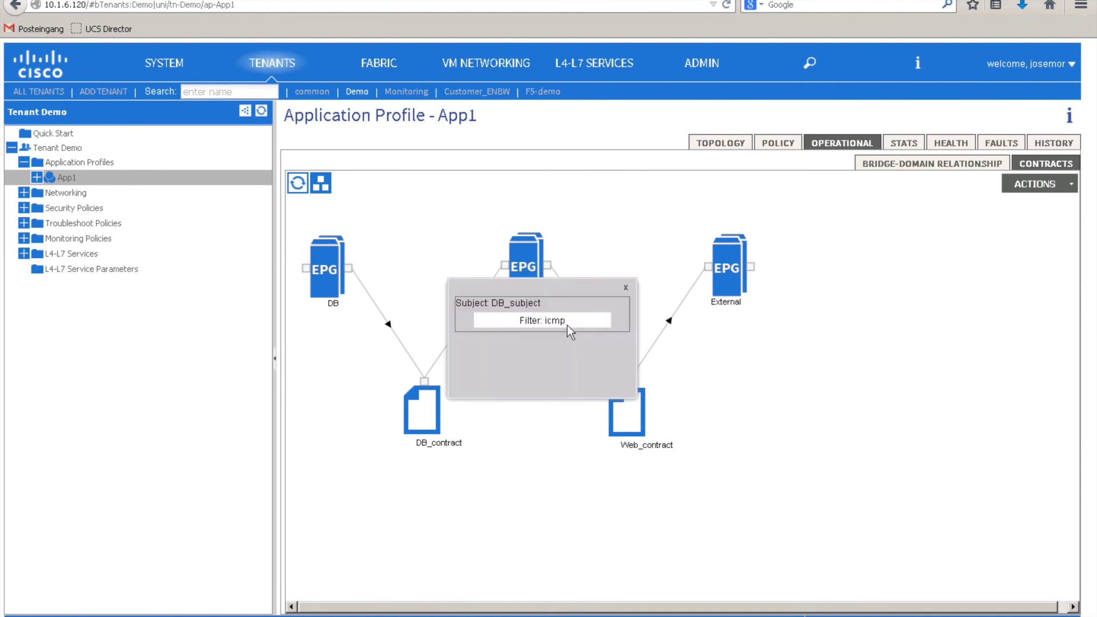
{"action": "left_click", "coordinate": [626, 288]}
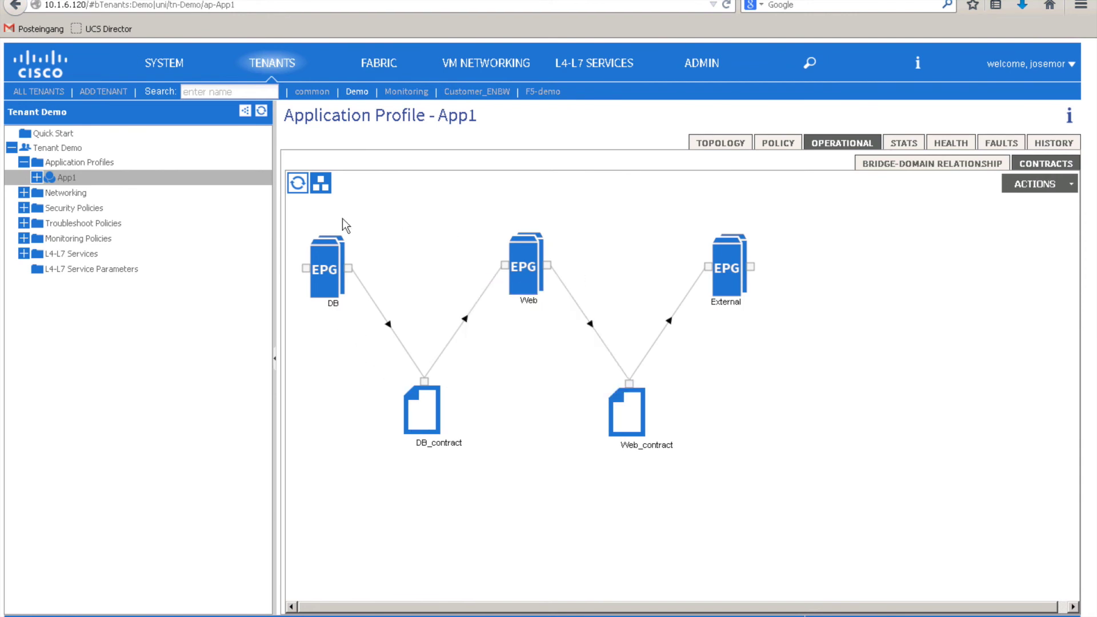
Switch to the vSphere Client and check the IP address of the virtual machine myapp-web-1
{"action": "key", "text": "alt+Tab"}
{"action": "key", "text": "alt+Tab"}
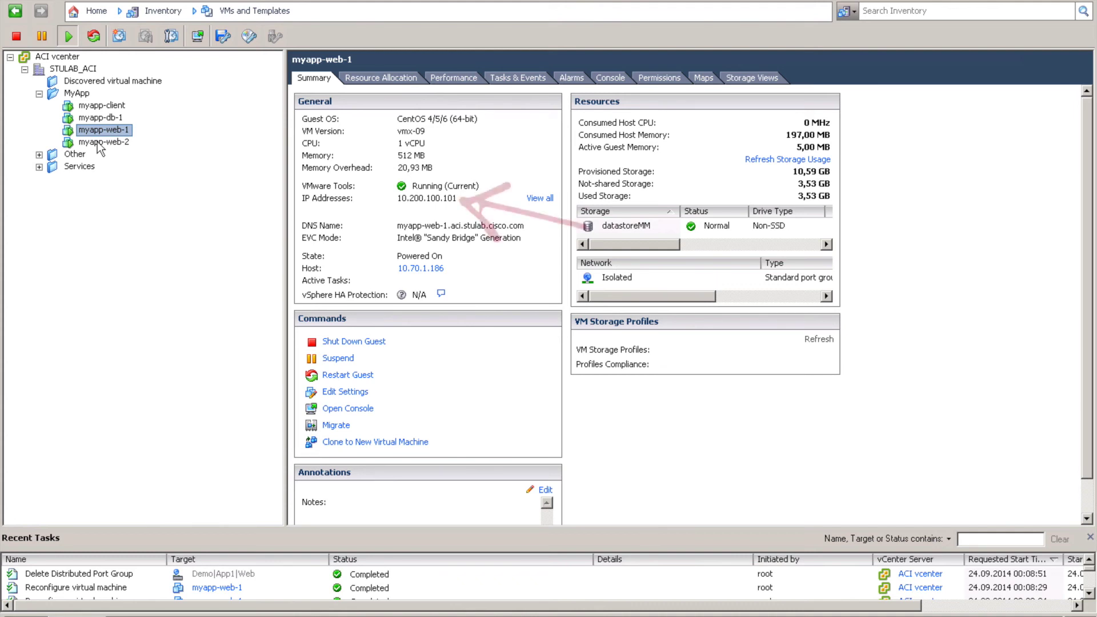
{"action": "key", "text": "alt+Tab"}
{"action": "key", "text": "alt+shift+Tab"}
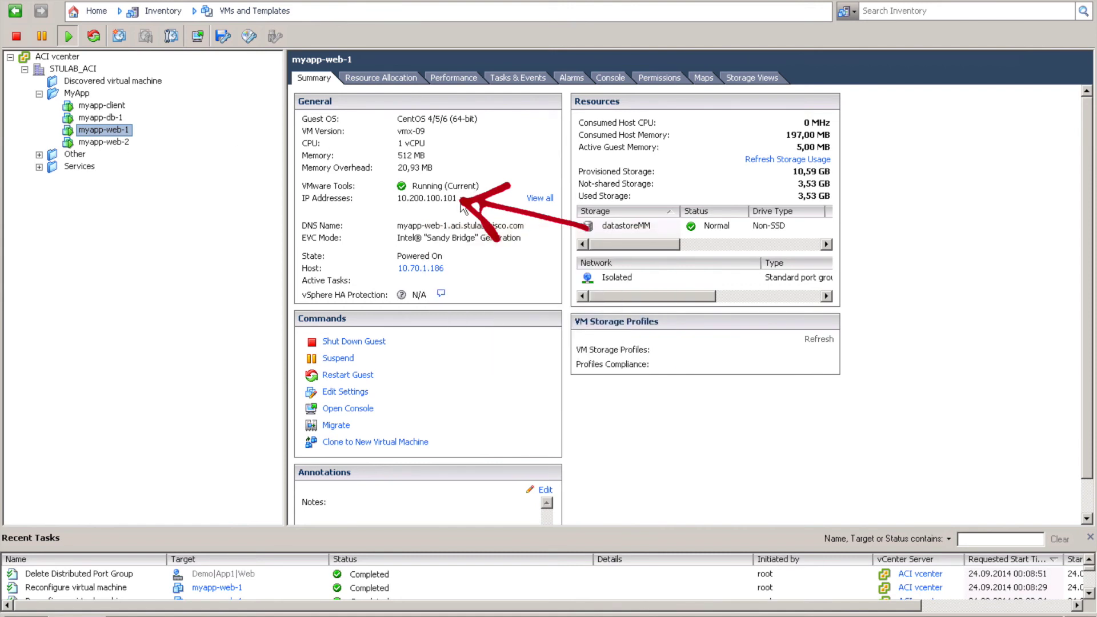
{"action": "key", "text": "Escape"}
Switch to the myapp-db-1 console, start a ping to 10.200.100.101, and release the cursor from the console
{"action": "key", "text": "alt+Tab"}
{"action": "key", "text": "alt+Tab"}
{"action": "key", "text": "alt+Tab"}
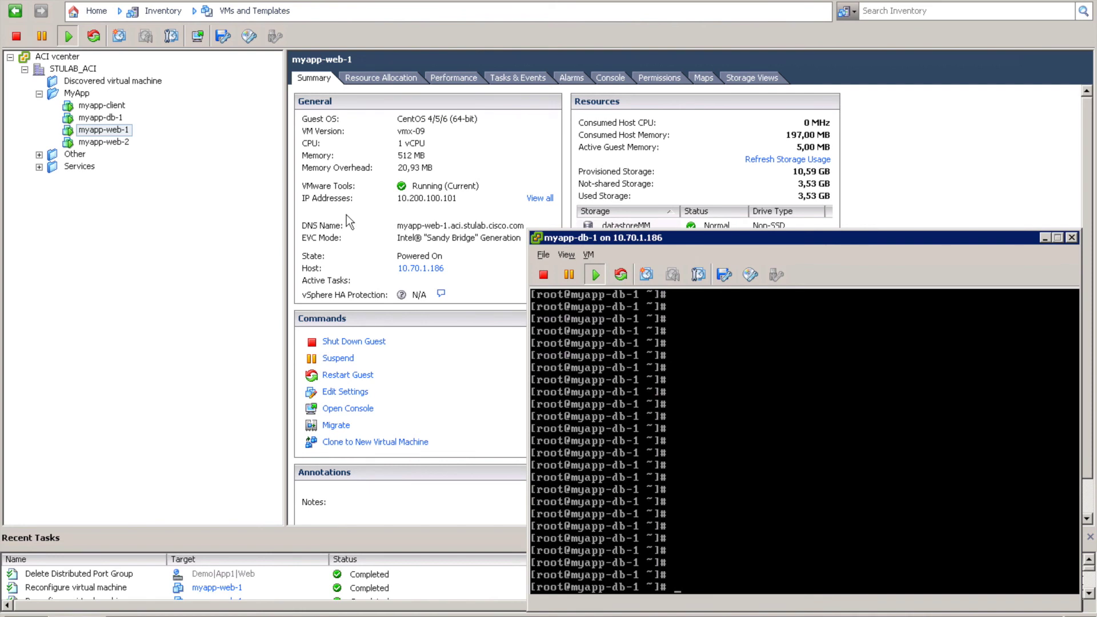
{"action": "left_click", "coordinate": [780, 399]}
{"action": "type", "text": "ping 10.200.100.101"}
{"action": "key", "text": "Return"}
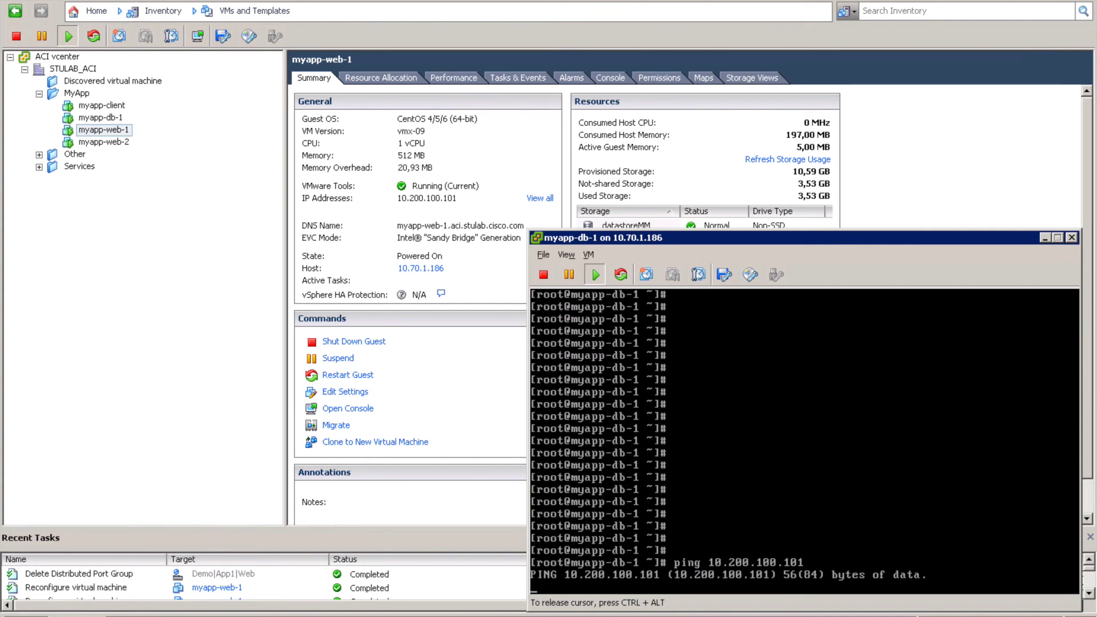
{"action": "key", "text": "ctrl+alt"}
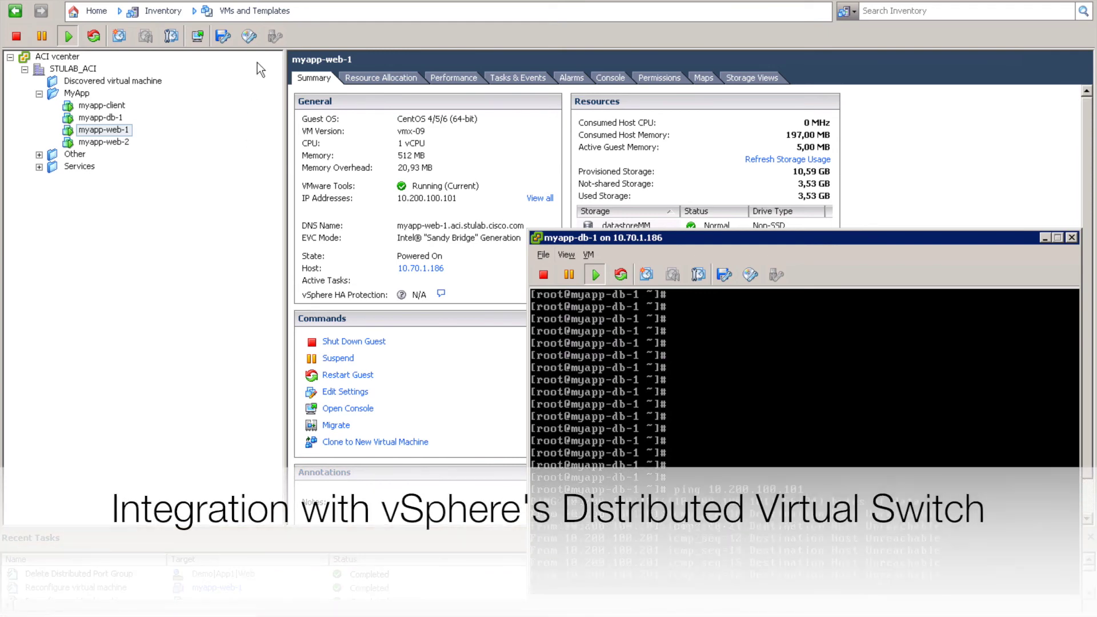
Show the Networking inventory in the vSphere Client to review the port groups of the ACI-vCenter distributed switch
{"action": "left_click", "coordinate": [250, 17]}
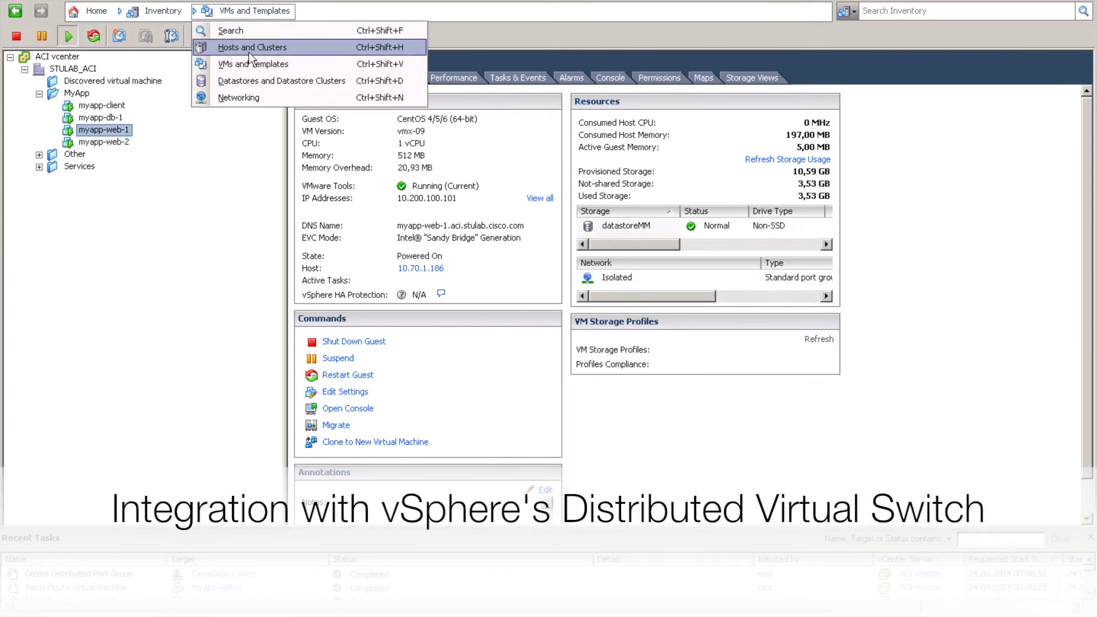
{"action": "left_click", "coordinate": [254, 97]}
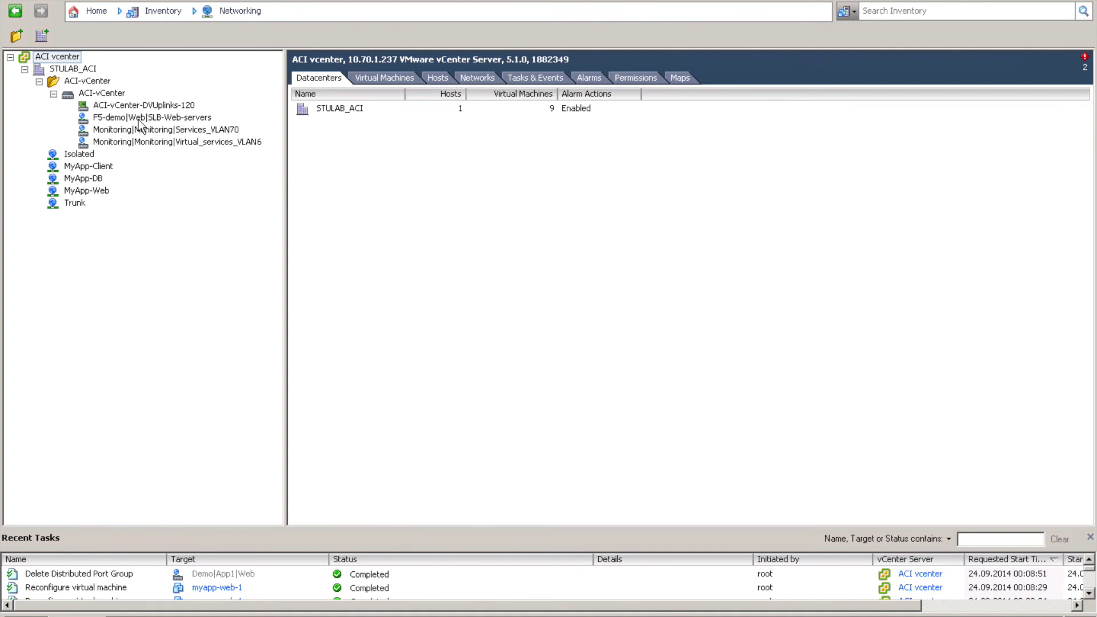
Switch back to Cisco APIC and view the properties of myapp-web-1 on hypervisor 10.70.1.186 in the ACI-vCenter VM networking inventory
{"action": "key", "text": "alt+Tab"}
{"action": "key", "text": "alt+Tab"}
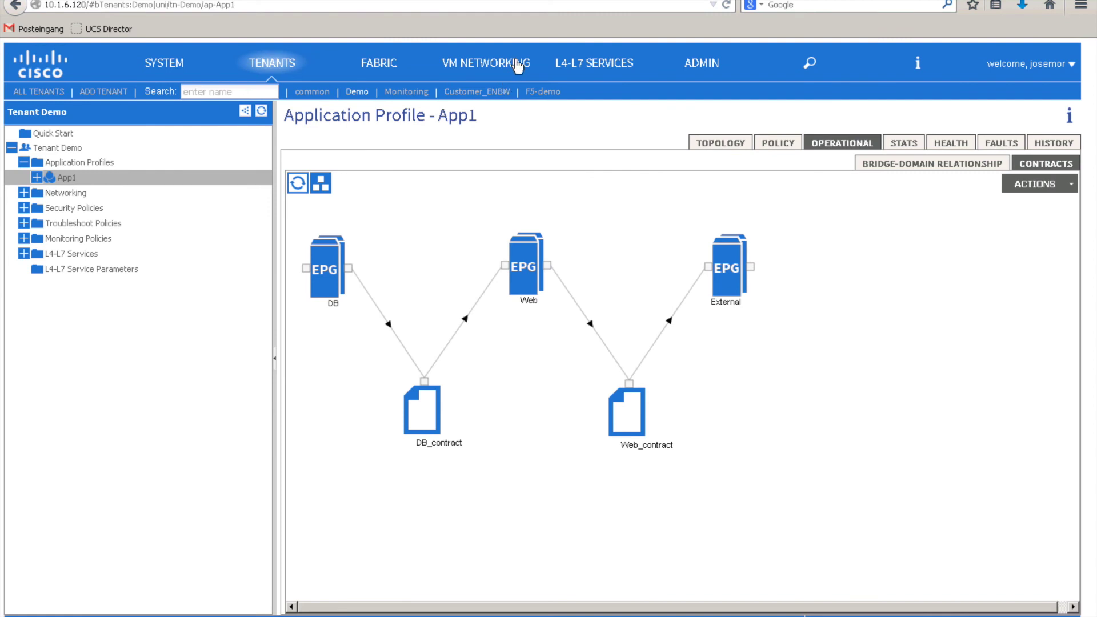
{"action": "left_click", "coordinate": [518, 66]}
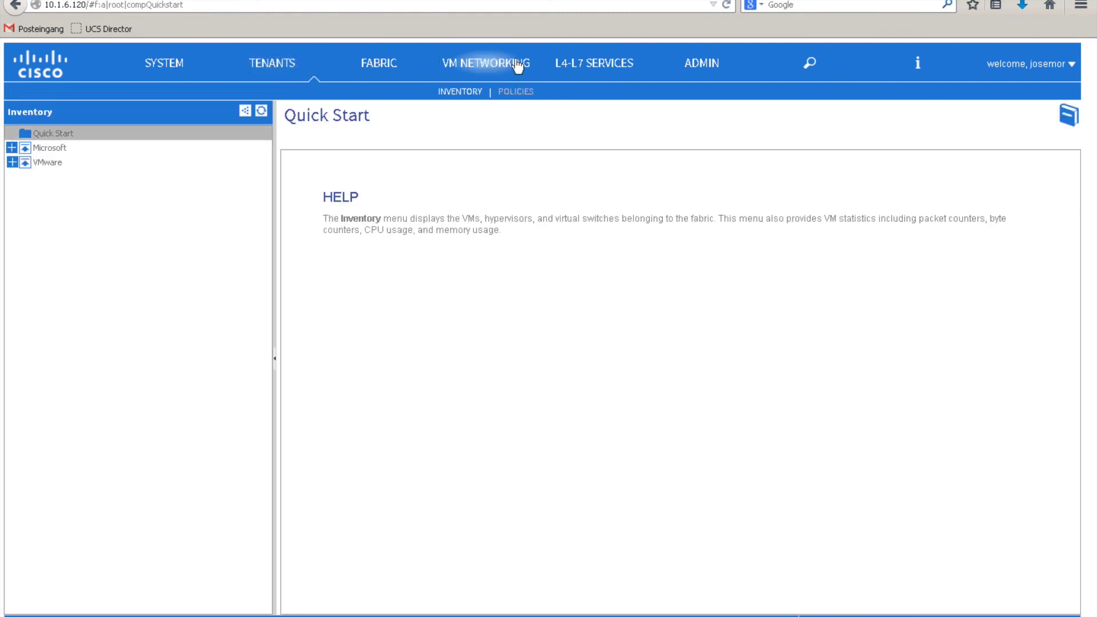
{"action": "left_click", "coordinate": [12, 163]}
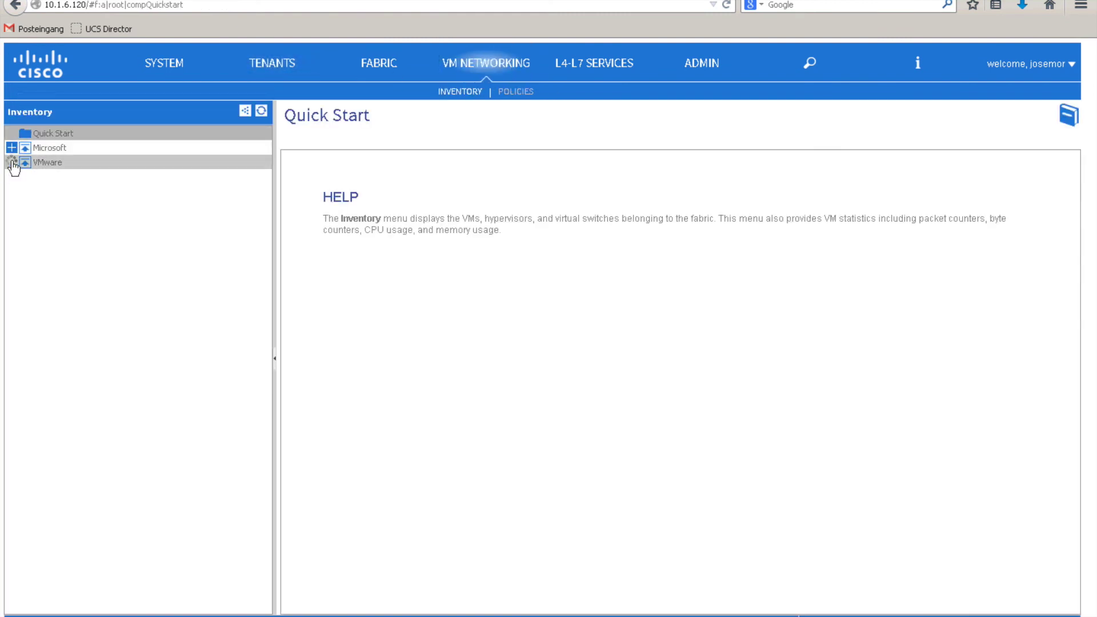
{"action": "left_click", "coordinate": [24, 177]}
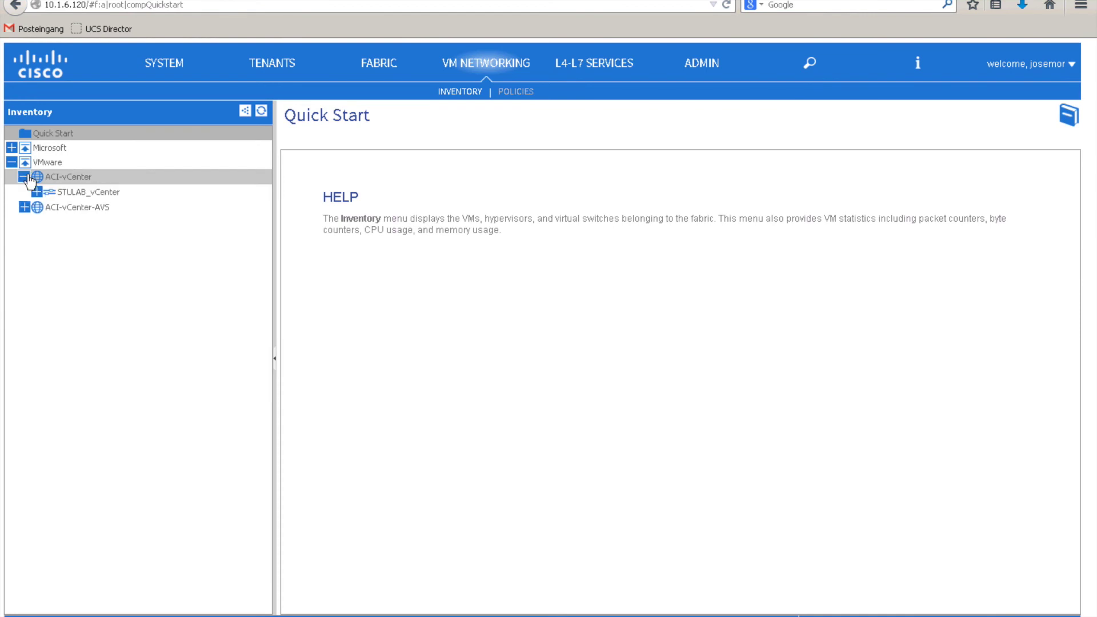
{"action": "left_click", "coordinate": [36, 193]}
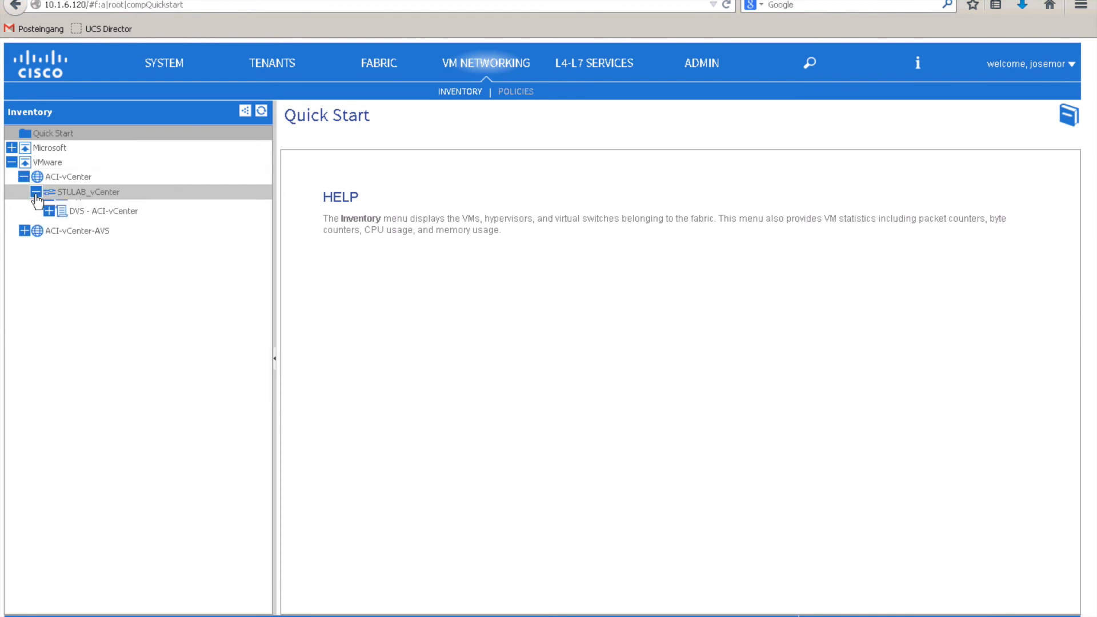
{"action": "left_click", "coordinate": [49, 208]}
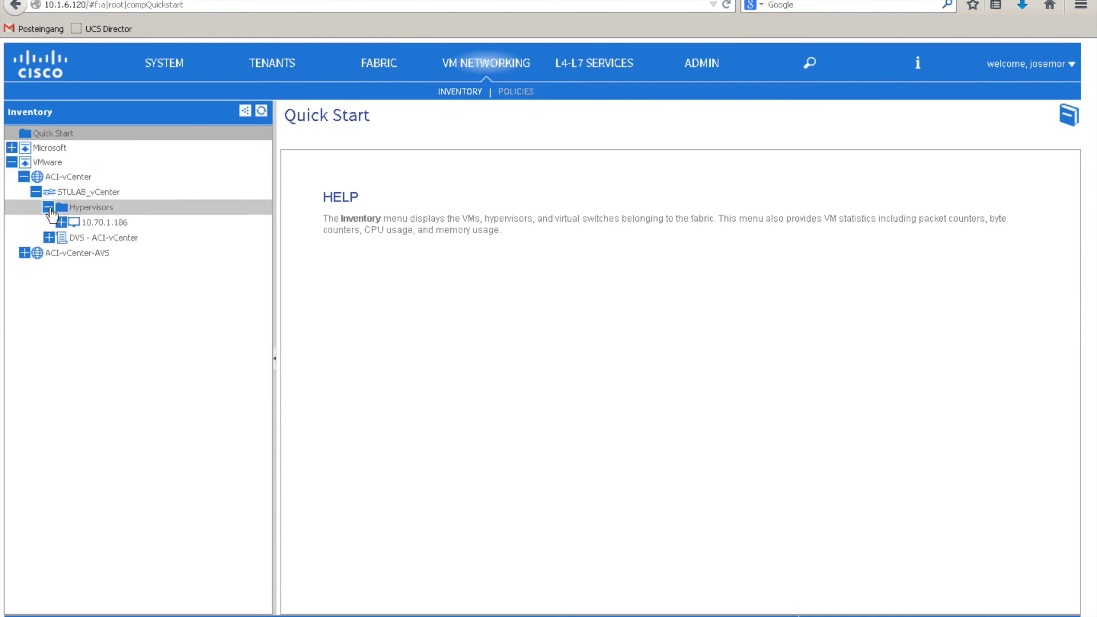
{"action": "left_click", "coordinate": [60, 222]}
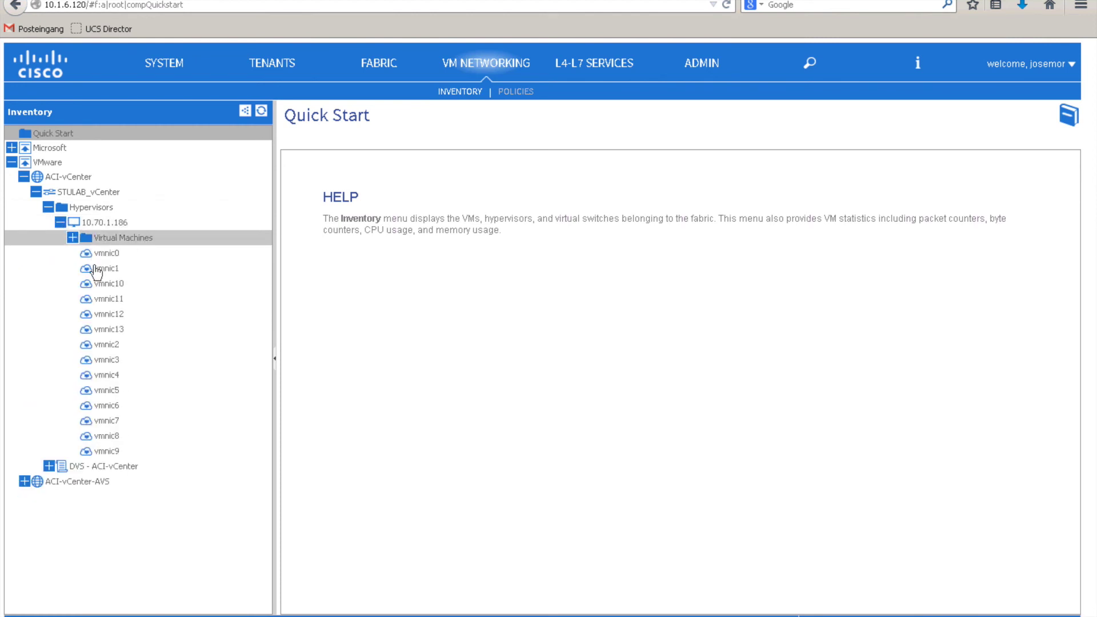
{"action": "left_click", "coordinate": [72, 239]}
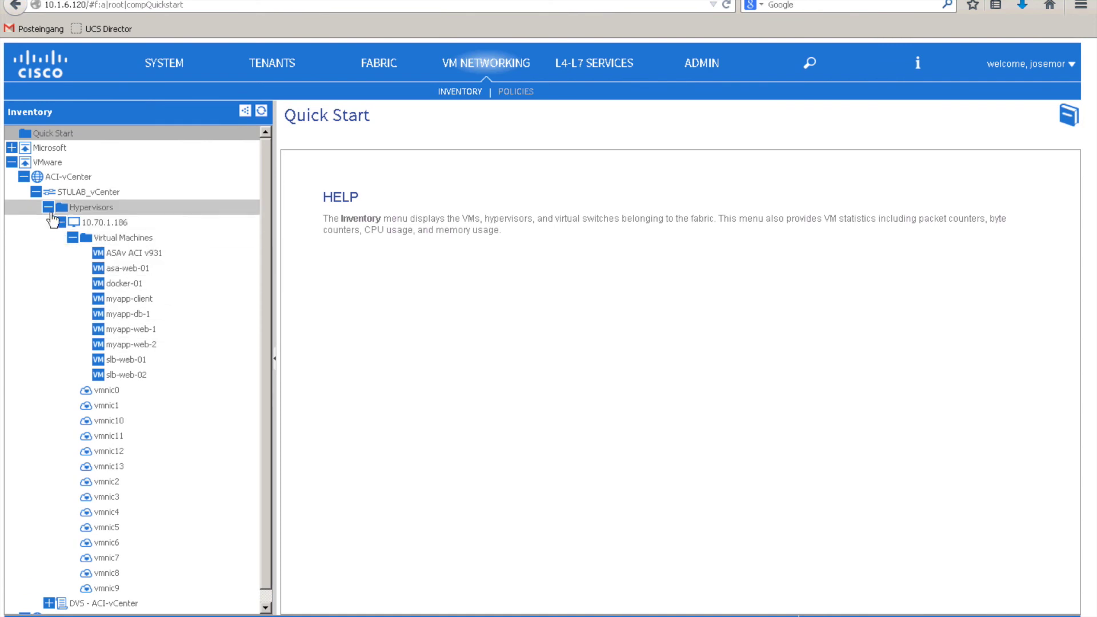
{"action": "left_click", "coordinate": [133, 331]}
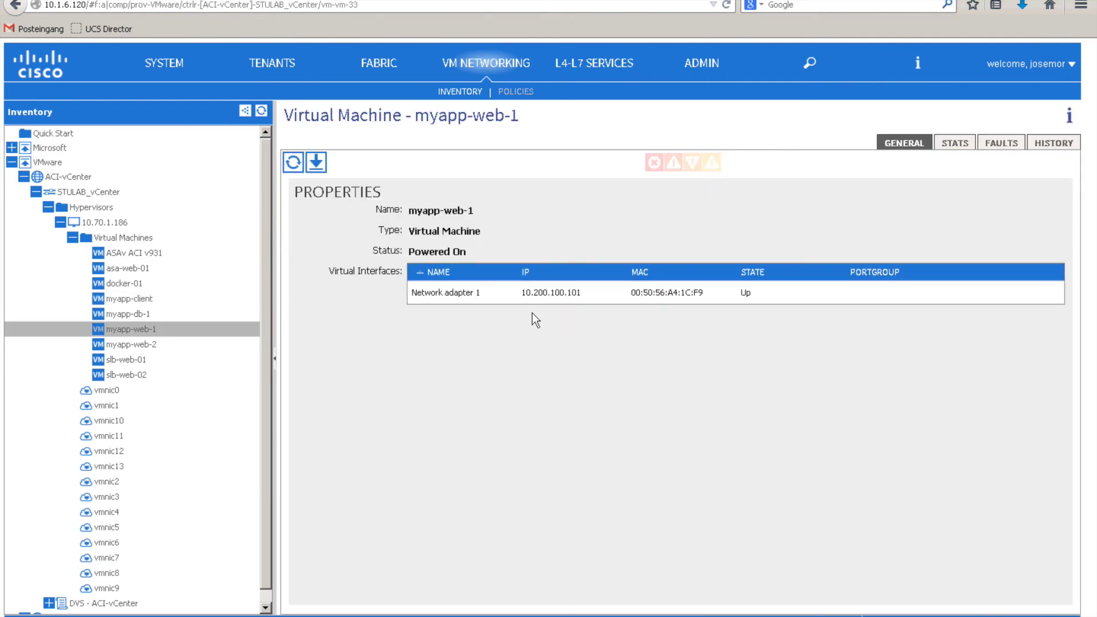
Collapse the Hypervisors branch and list the port groups of DVS - ACI-vCenter
{"action": "left_click", "coordinate": [48, 207]}
{"action": "left_click", "coordinate": [48, 223]}
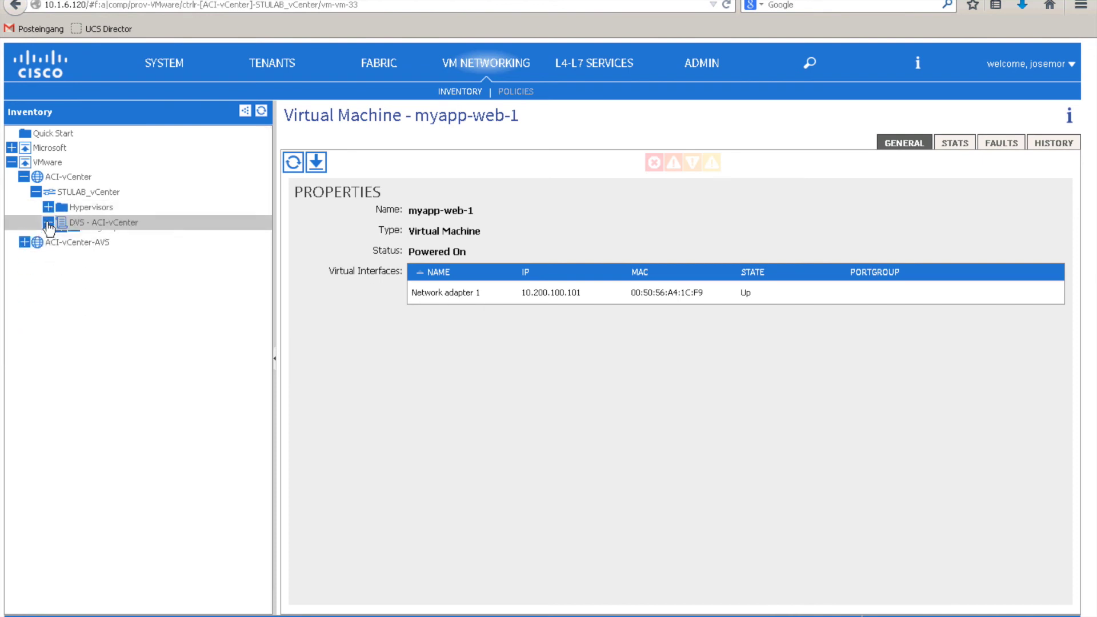
{"action": "left_click", "coordinate": [60, 238]}
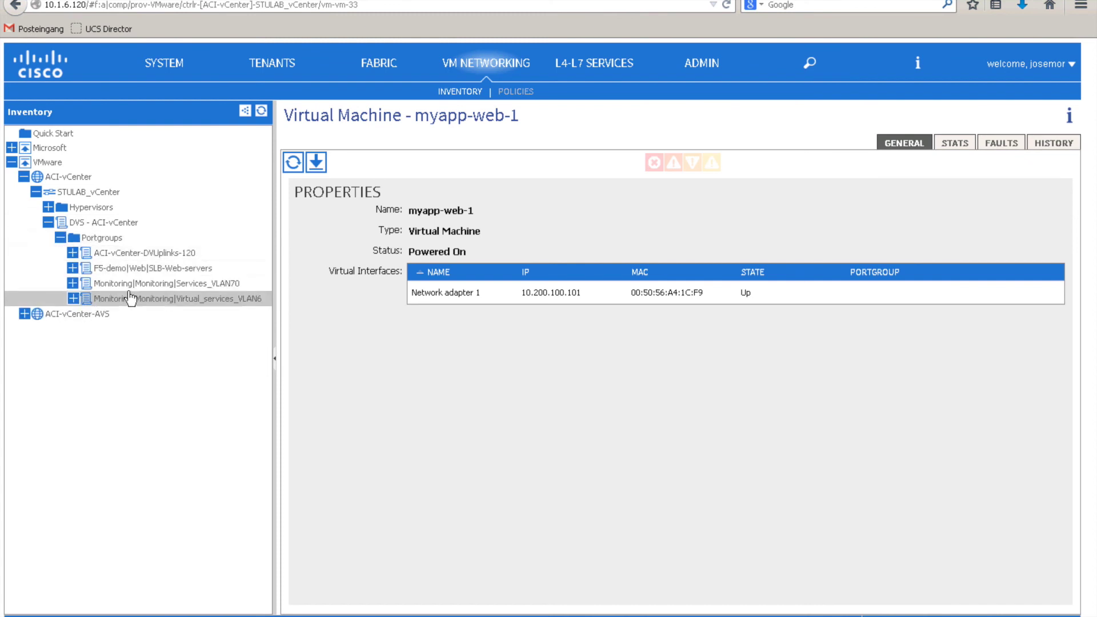
Open the Domains (VMs and Bare-Metals) settings of EPG Web in the Demo tenant's App1 application profile
{"action": "left_click", "coordinate": [277, 64]}
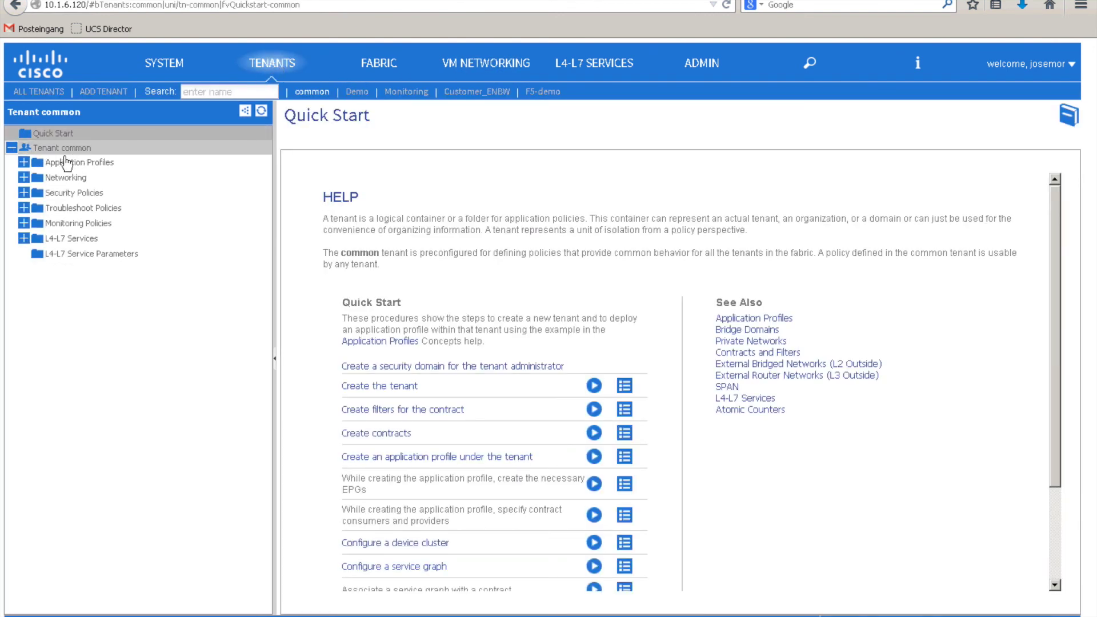
{"action": "left_click", "coordinate": [26, 162]}
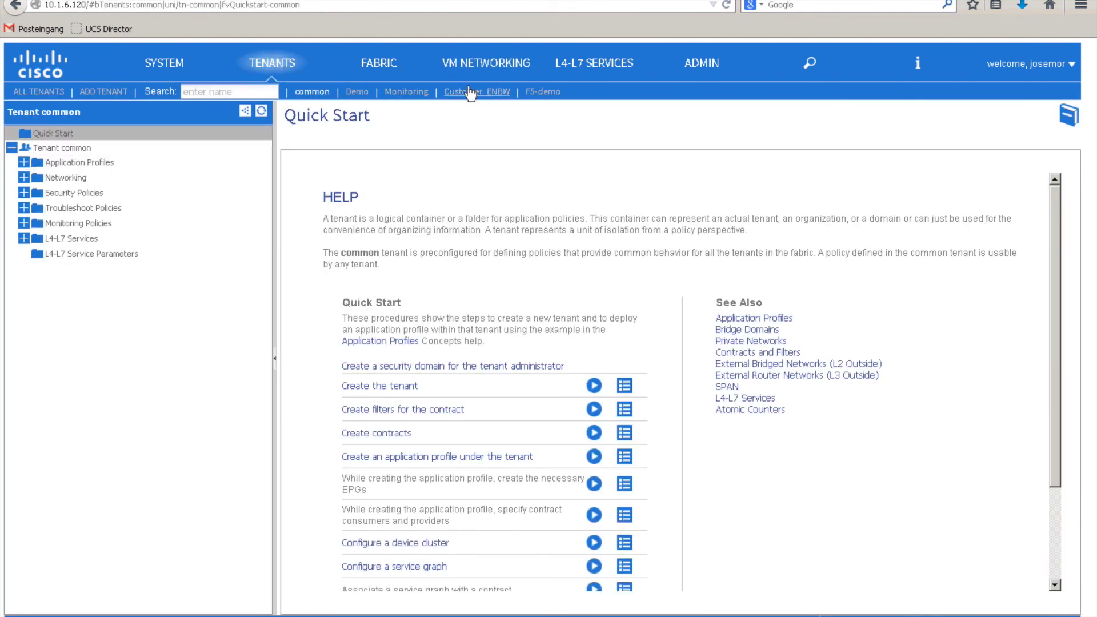
{"action": "left_click", "coordinate": [357, 92]}
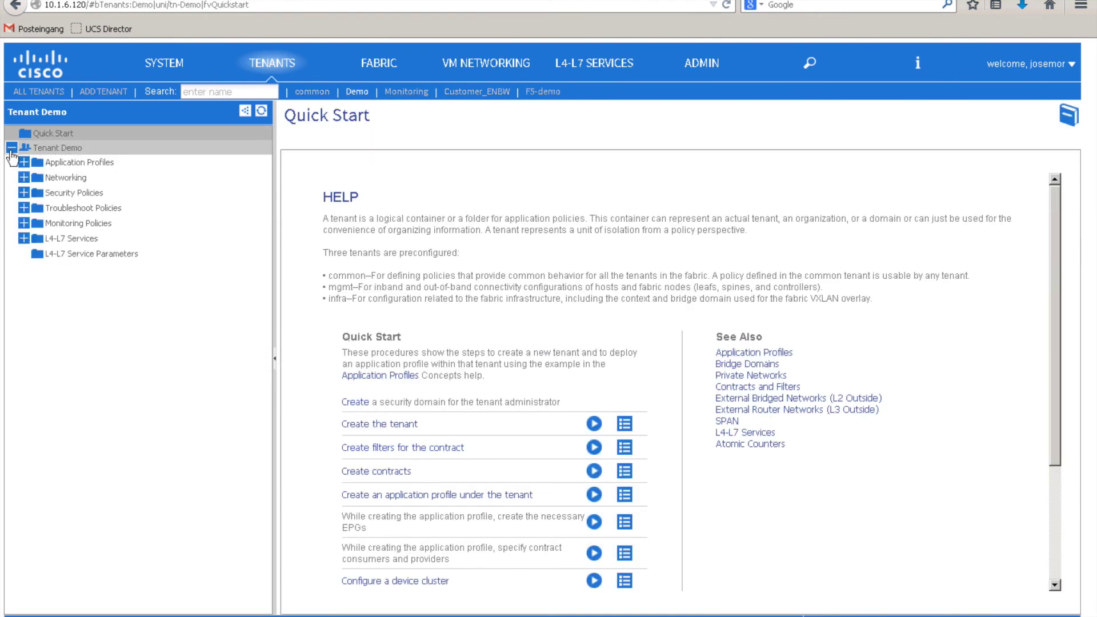
{"action": "left_click", "coordinate": [24, 162]}
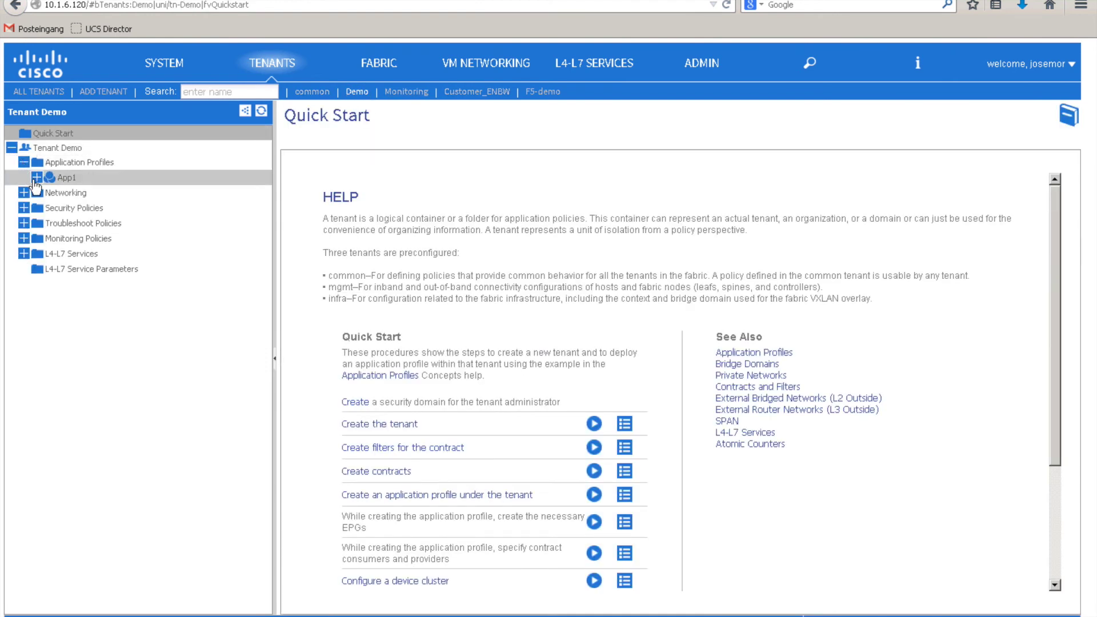
{"action": "left_click", "coordinate": [36, 177]}
{"action": "left_click", "coordinate": [48, 193]}
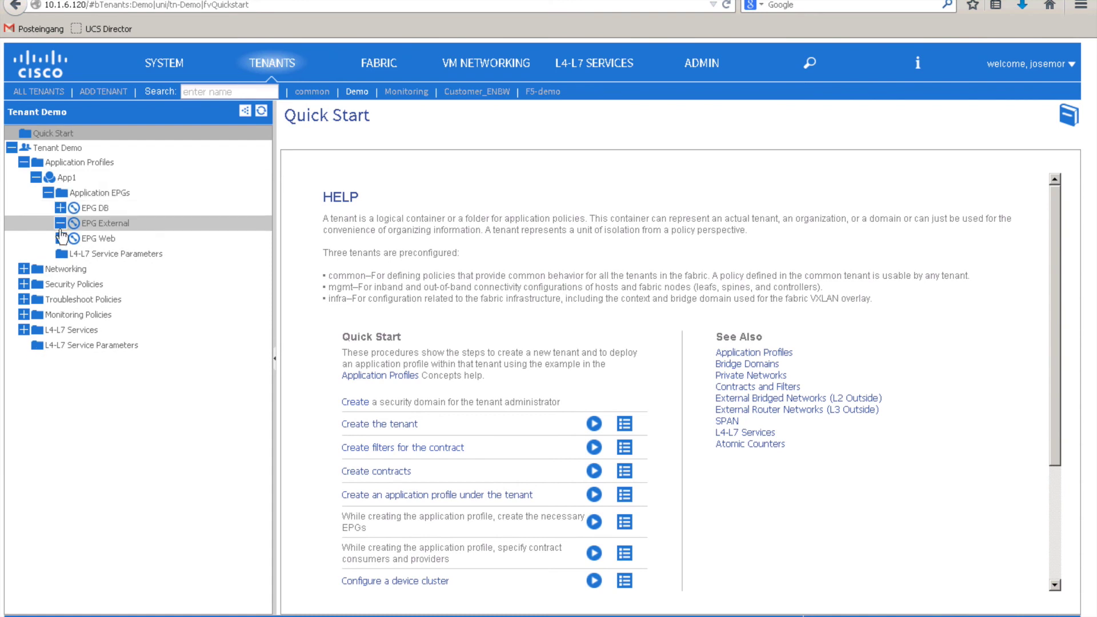
{"action": "left_click", "coordinate": [60, 239]}
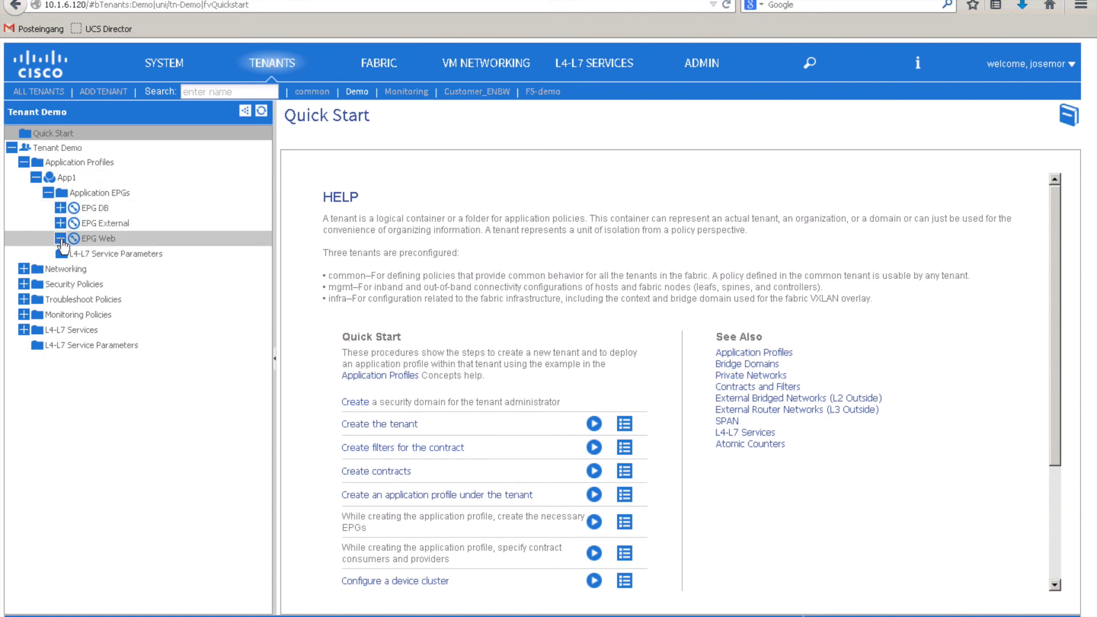
{"action": "left_click", "coordinate": [123, 337]}
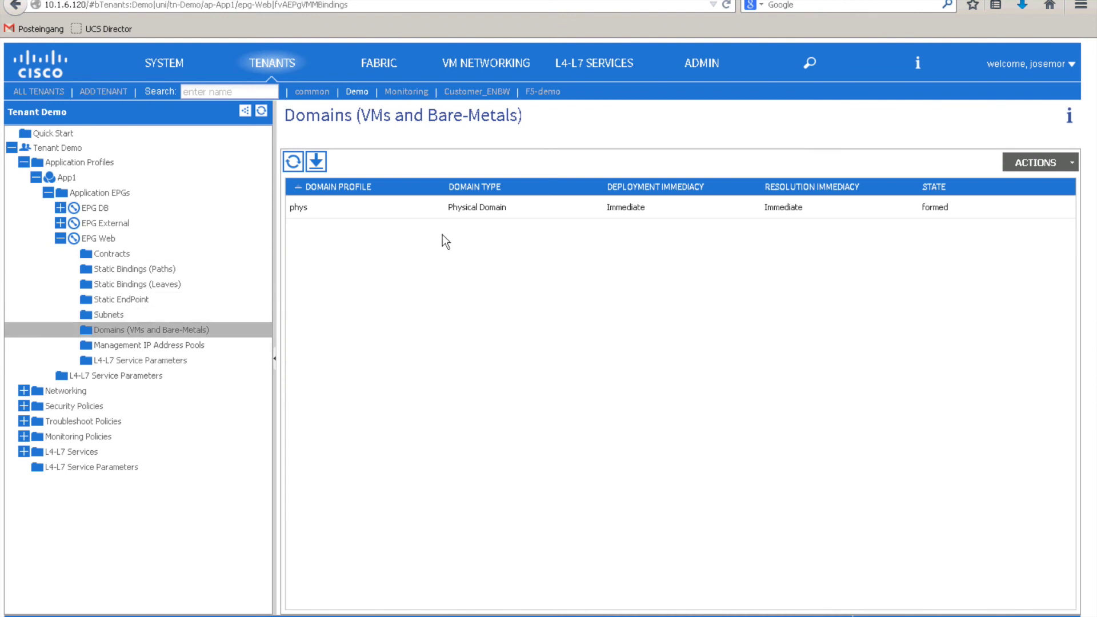
Add a VMM domain association to EPG Web with the ACI-vCenter profile, setting deploy and resolution immediacy to Immediate
{"action": "left_click", "coordinate": [1071, 166]}
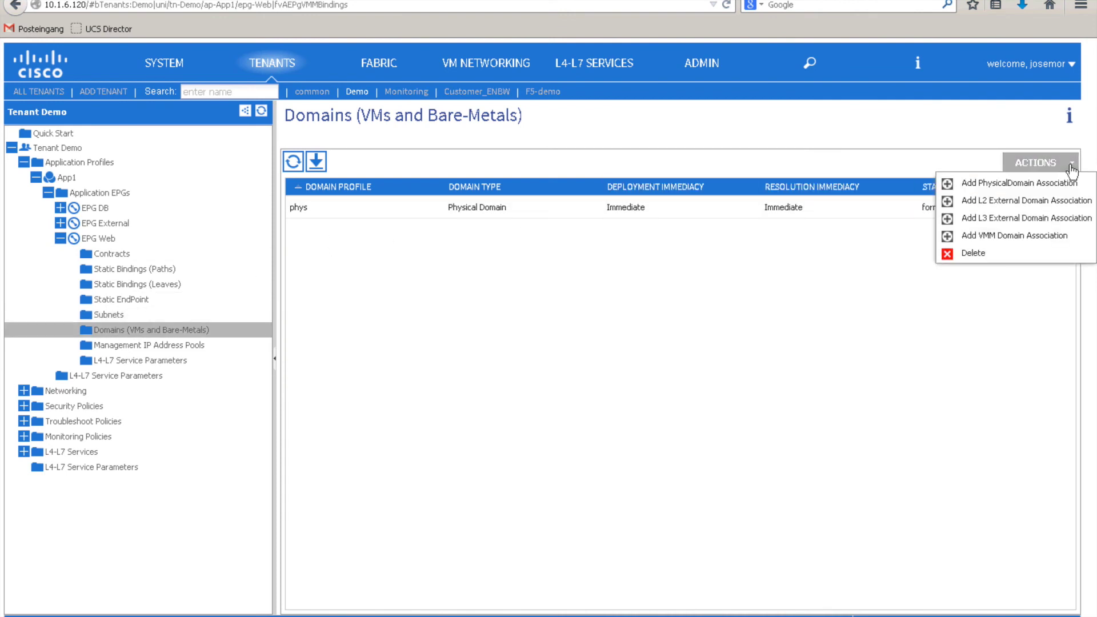
{"action": "left_click", "coordinate": [989, 235]}
{"action": "left_click", "coordinate": [550, 298]}
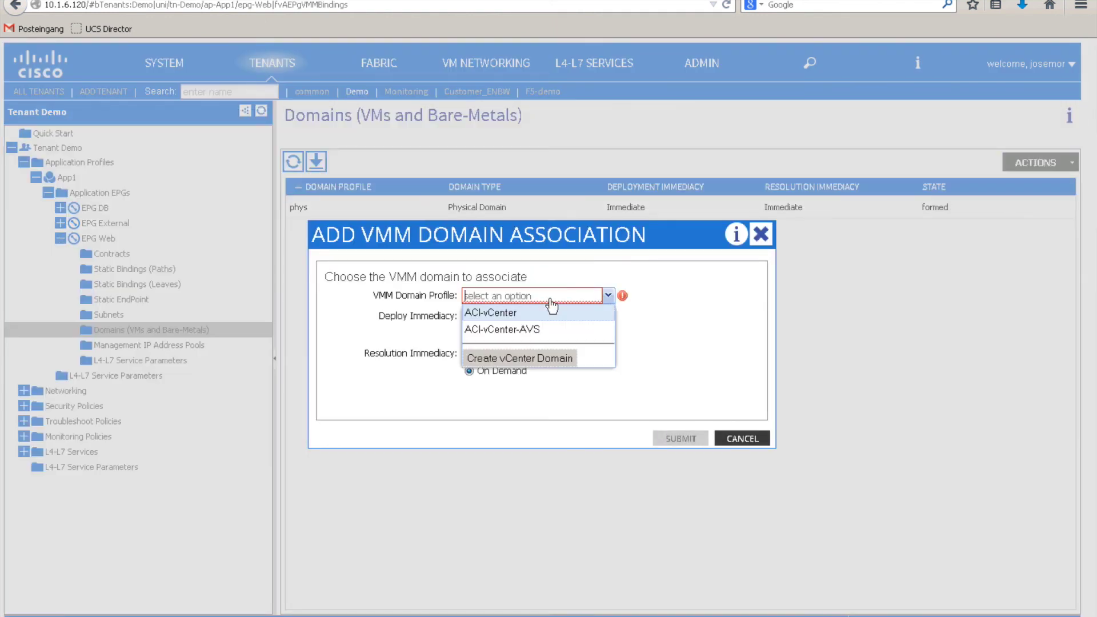
{"action": "left_click", "coordinate": [488, 313]}
{"action": "left_click", "coordinate": [469, 318]}
{"action": "left_click", "coordinate": [469, 355]}
{"action": "left_click", "coordinate": [672, 439]}
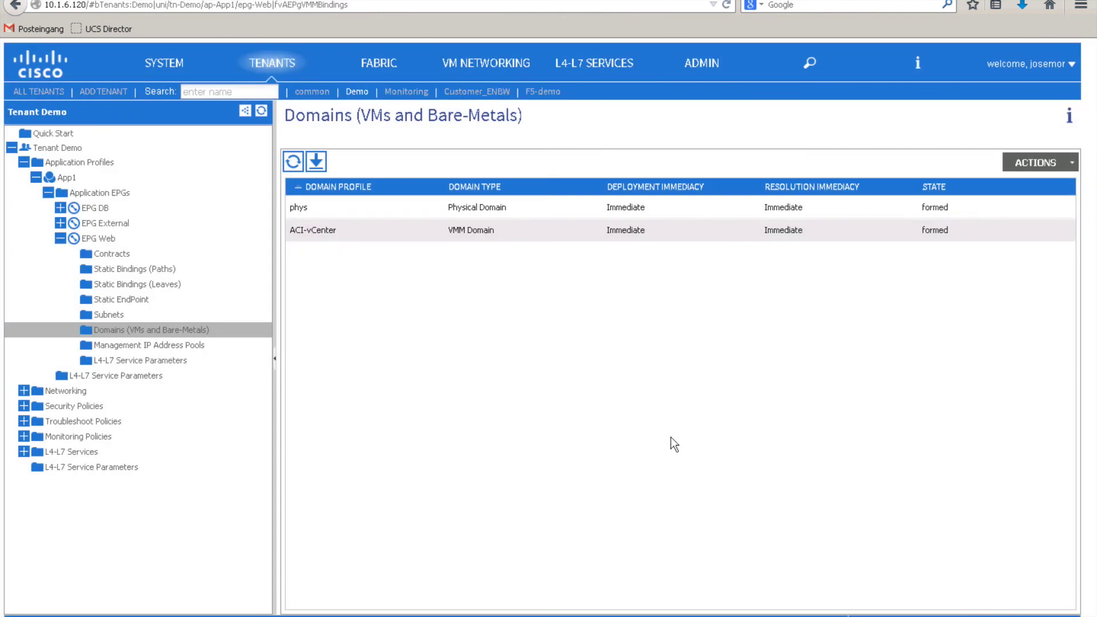
Switch to the vSphere Client and view the summary of the Demo|App1|Web port group on the ACI-vCenter switch
{"action": "key", "text": "alt+Tab"}
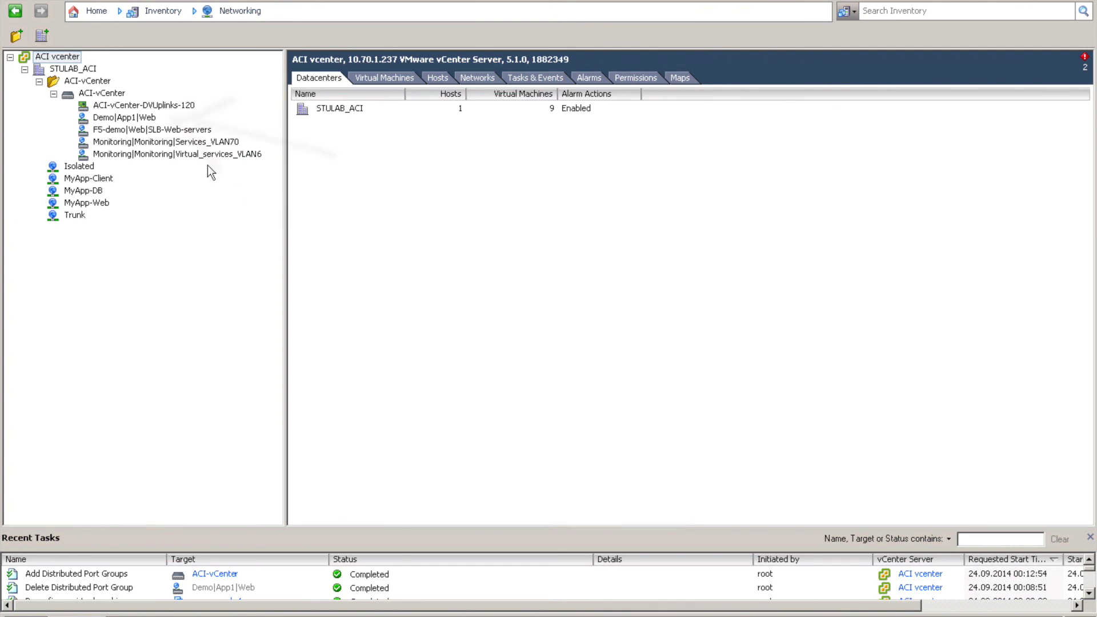
{"action": "left_click", "coordinate": [135, 120]}
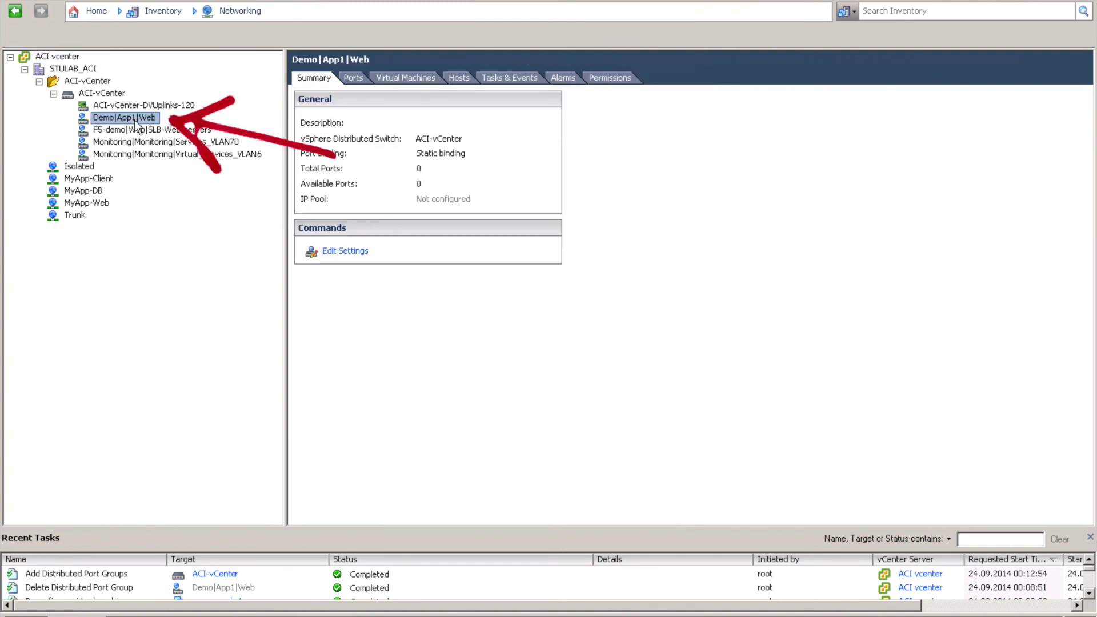
In the VMs and Templates inventory, connect Network adapter 1 of myapp-web-1 to Demo|App1|Web (ACI-vCenter)
{"action": "left_click", "coordinate": [258, 15]}
{"action": "left_click", "coordinate": [257, 65]}
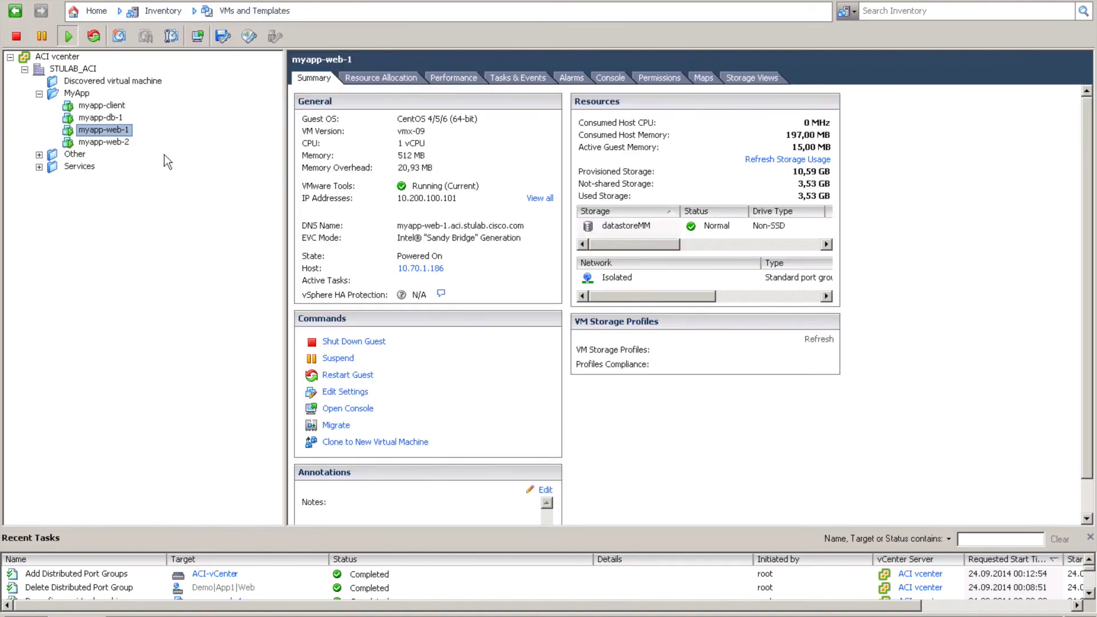
{"action": "left_click", "coordinate": [349, 392]}
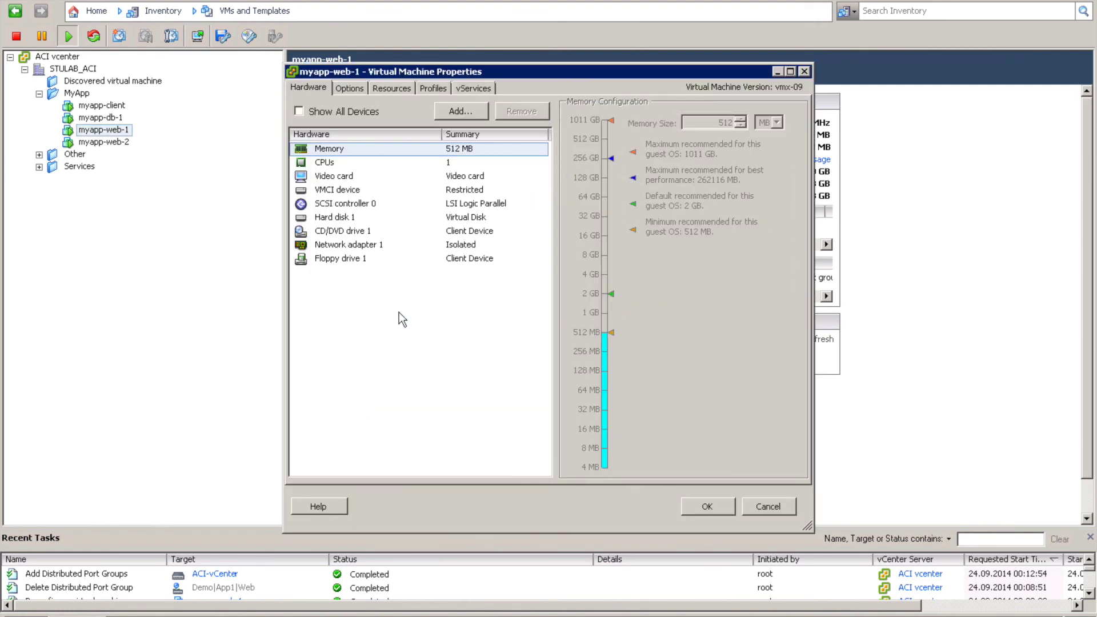
{"action": "left_click", "coordinate": [469, 244]}
{"action": "left_click", "coordinate": [651, 325]}
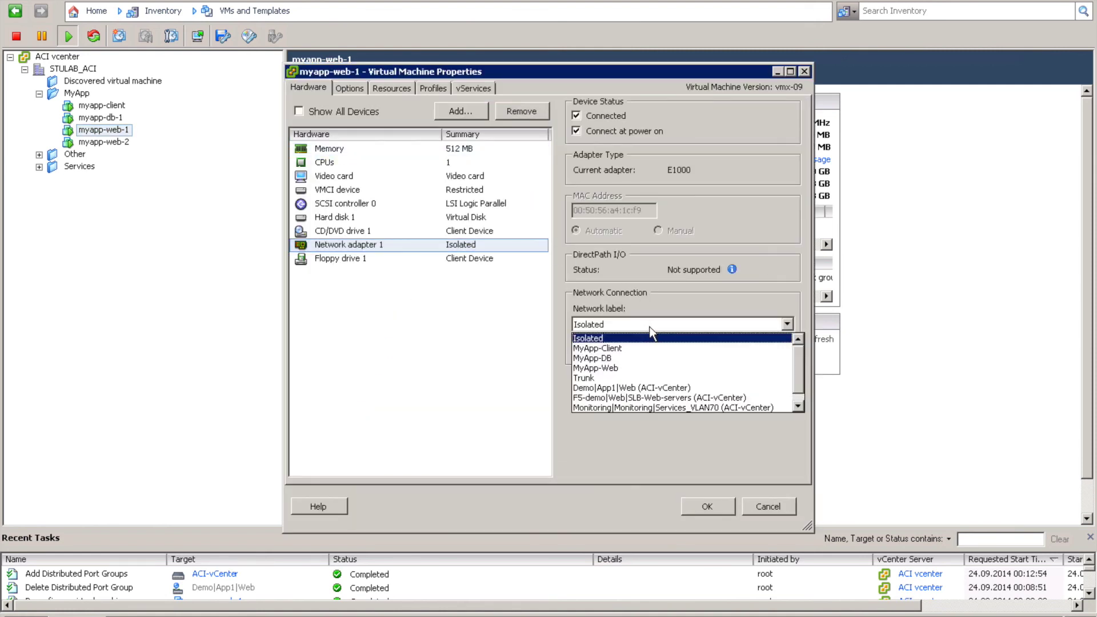
{"action": "left_click", "coordinate": [657, 388]}
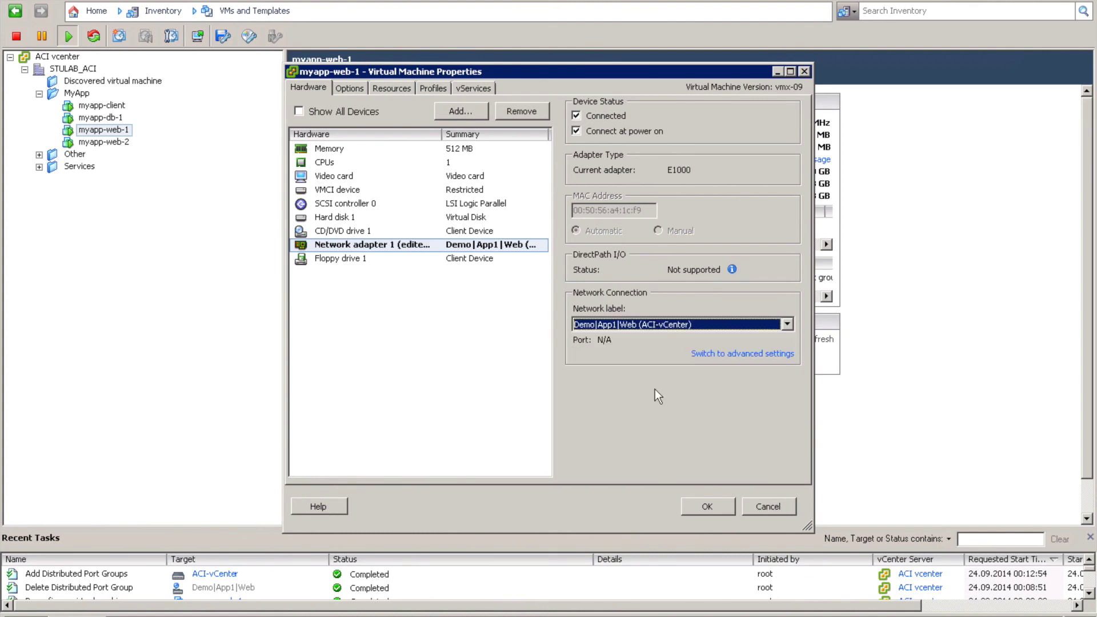
{"action": "left_click", "coordinate": [707, 506]}
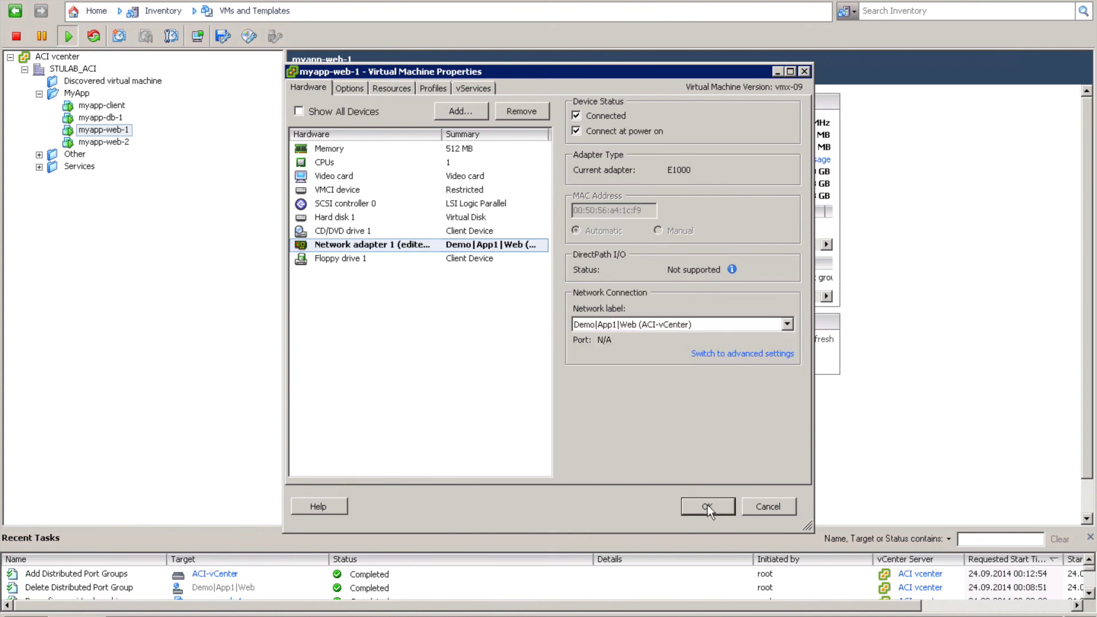
Switch to the myapp-db-1 console, stop the running ping, start a ping to 10.200.100.102, and release the cursor
{"action": "key", "text": "alt+Tab"}
{"action": "key", "text": "alt+Tab"}
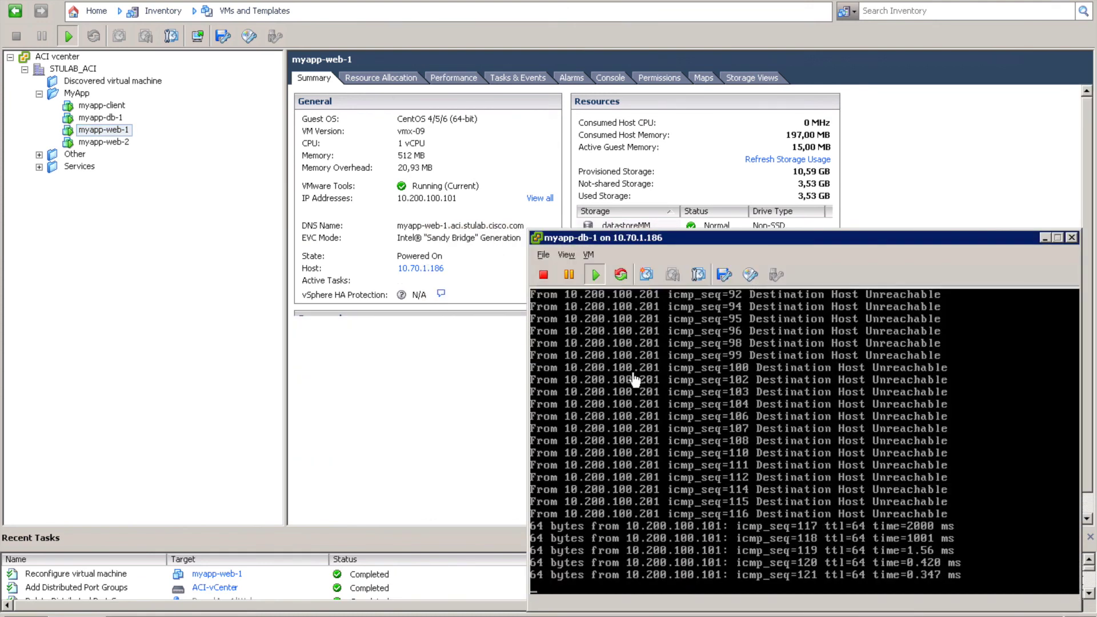
{"action": "left_click", "coordinate": [748, 553]}
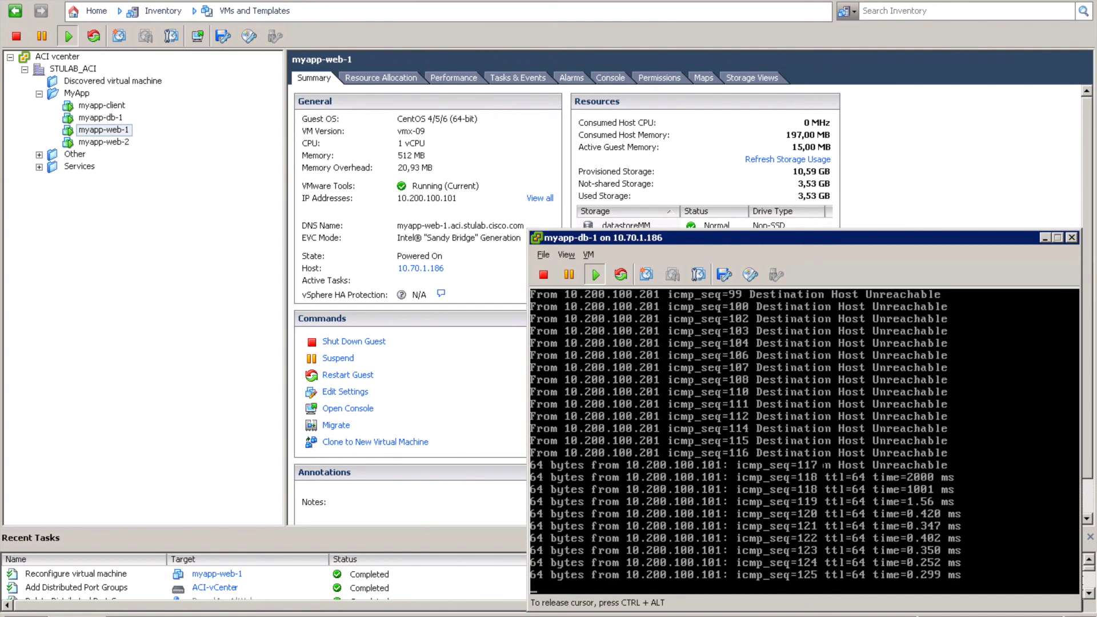
{"action": "key", "text": "ctrl+c"}
{"action": "key", "text": "Return"}
{"action": "key", "text": "Return"}
{"action": "key", "text": "Return"}
{"action": "key", "text": "Return"}
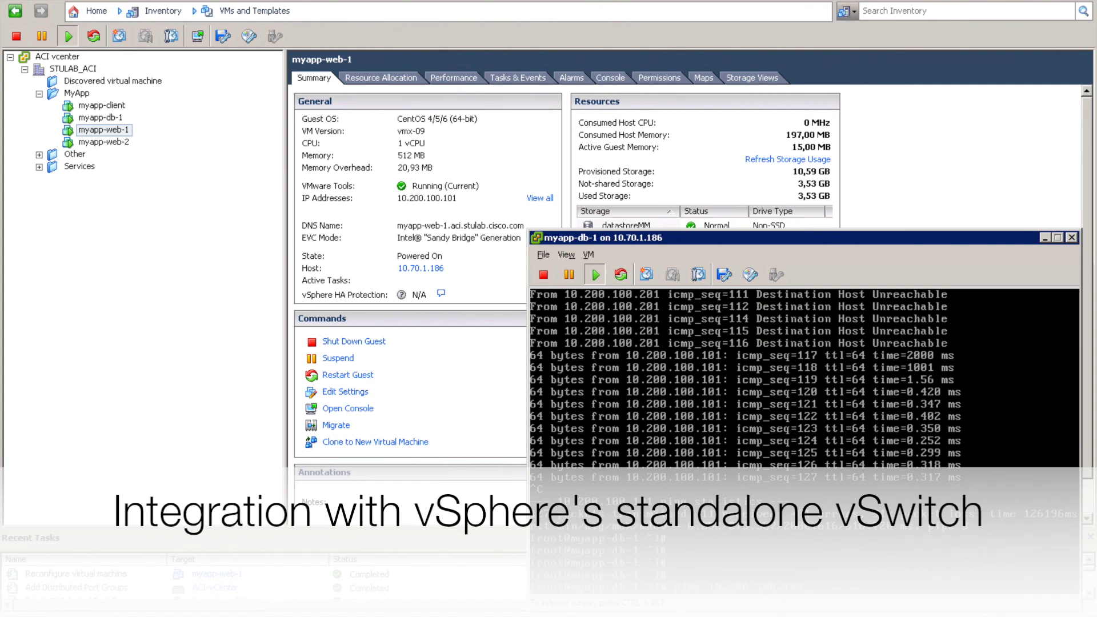
{"action": "key", "text": "Return"}
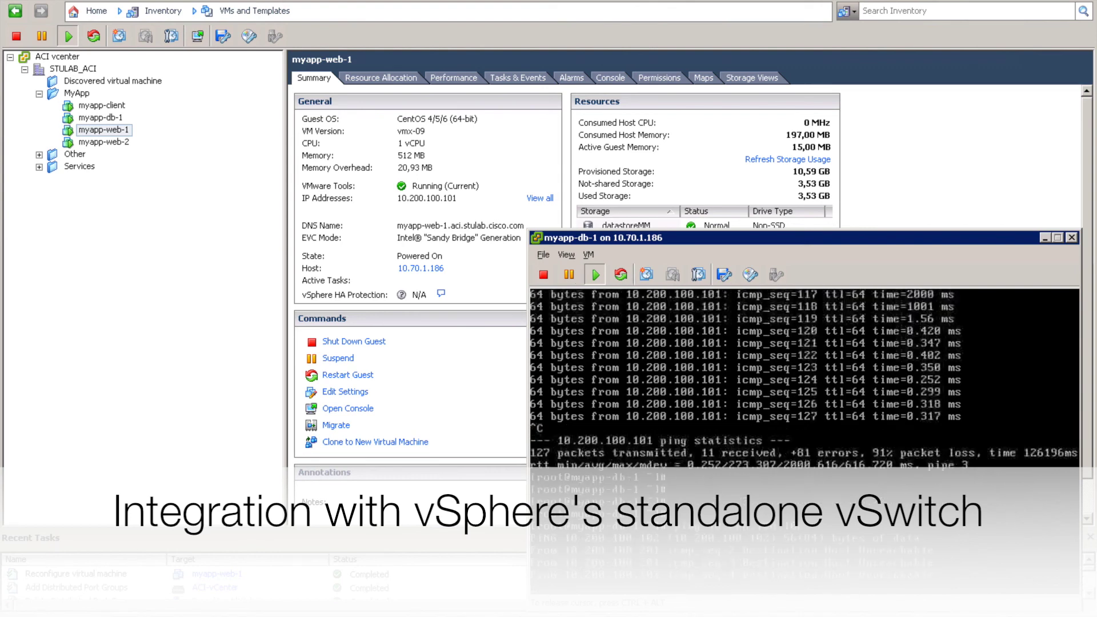
{"action": "key", "text": "ctrl+alt"}
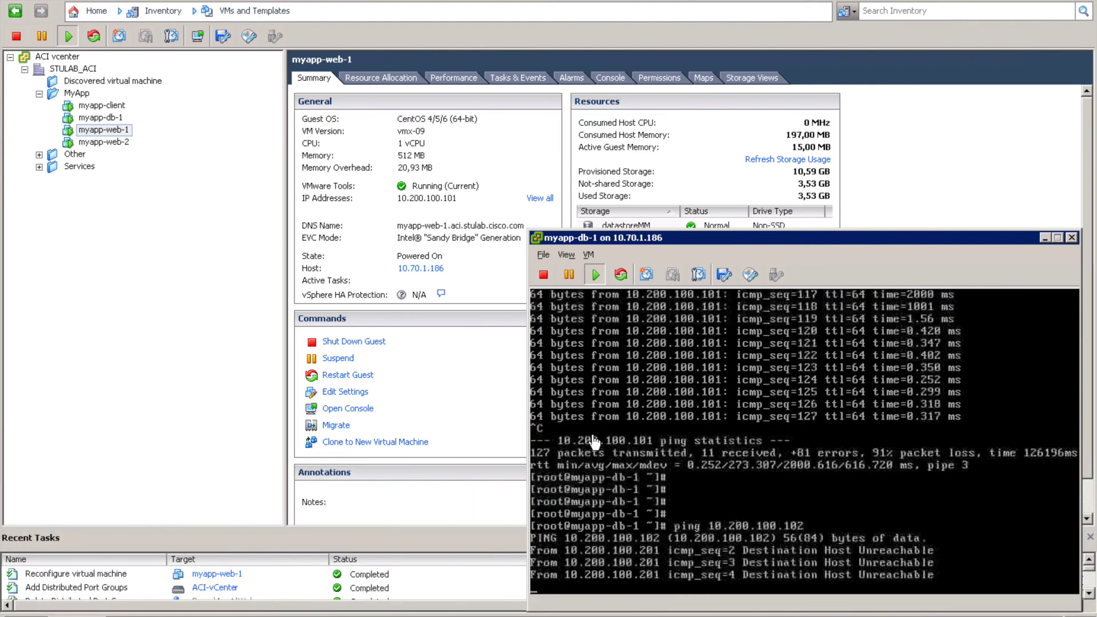
View the myapp-web-2 summary and examine the standard switch networking configuration of host 10.70.1.186 in Hosts and Clusters
{"action": "left_click", "coordinate": [108, 143]}
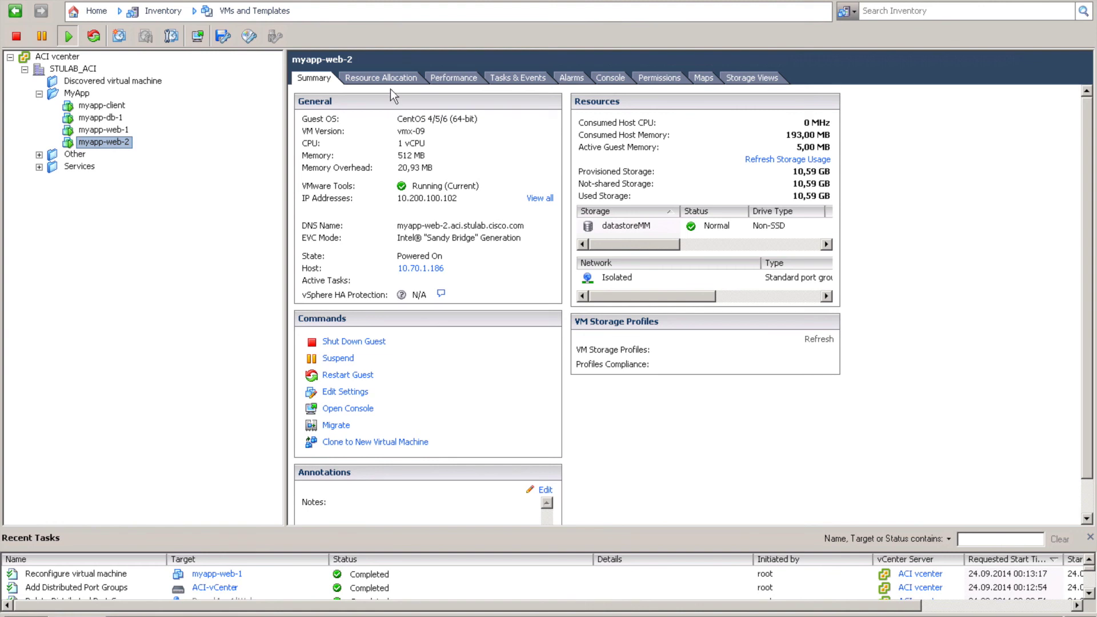
{"action": "left_click", "coordinate": [256, 12]}
{"action": "left_click", "coordinate": [244, 49]}
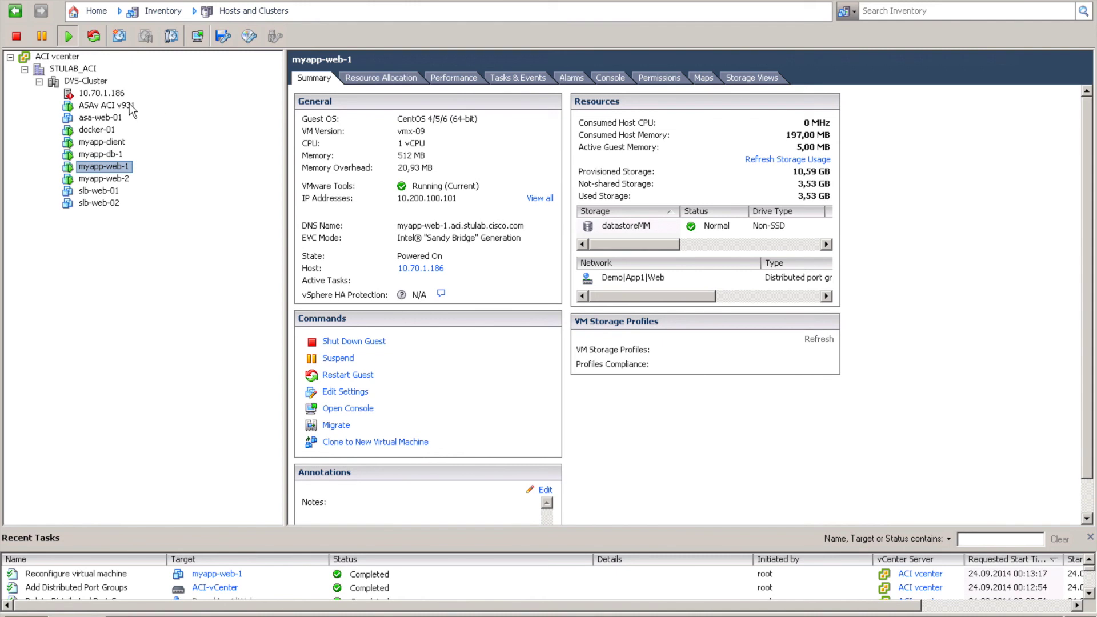
{"action": "left_click", "coordinate": [112, 93]}
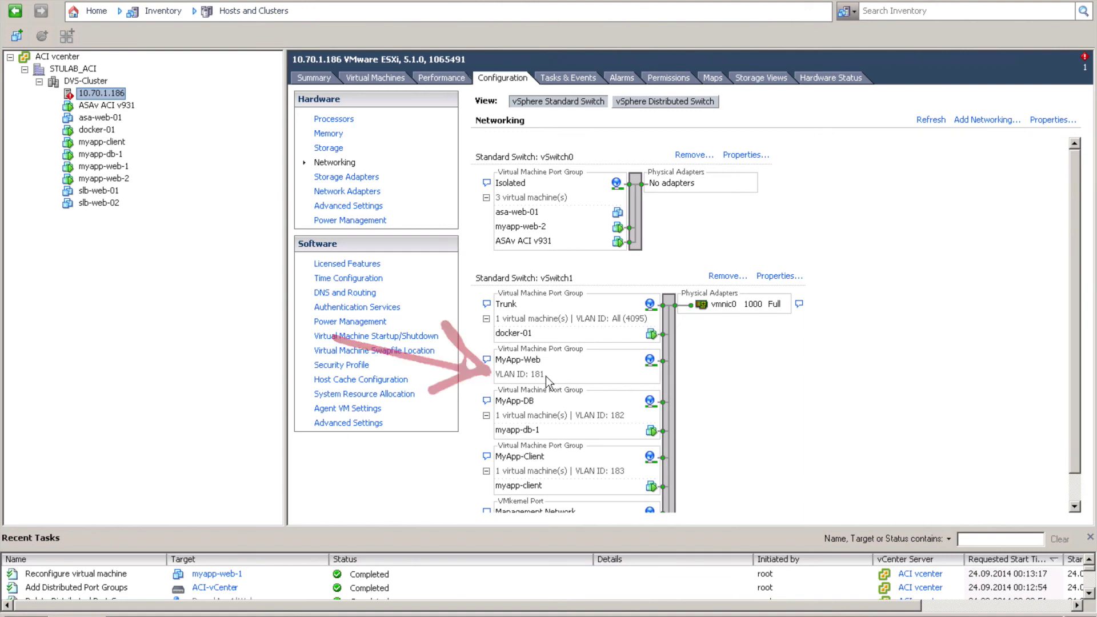
{"action": "key", "text": "super+Tab"}
{"action": "key", "text": "super+Tab"}
{"action": "key", "text": "super+Tab"}
{"action": "key", "text": "super+shift+Tab"}
{"action": "key", "text": "super+shift+Tab"}
{"action": "key", "text": "super+shift+Tab"}
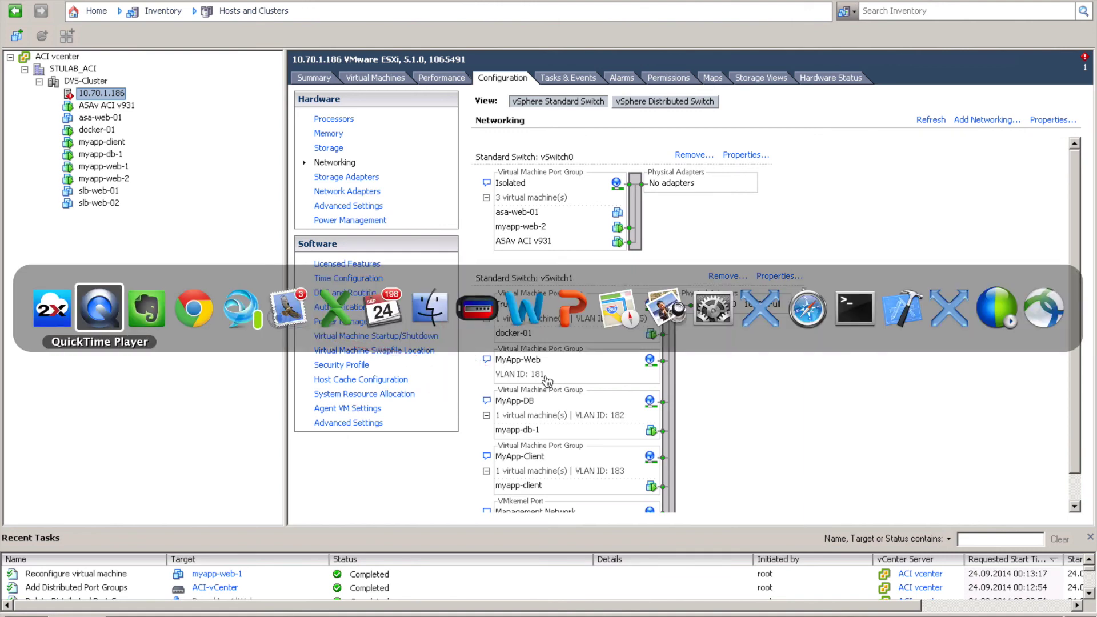
{"action": "key", "text": "Escape"}
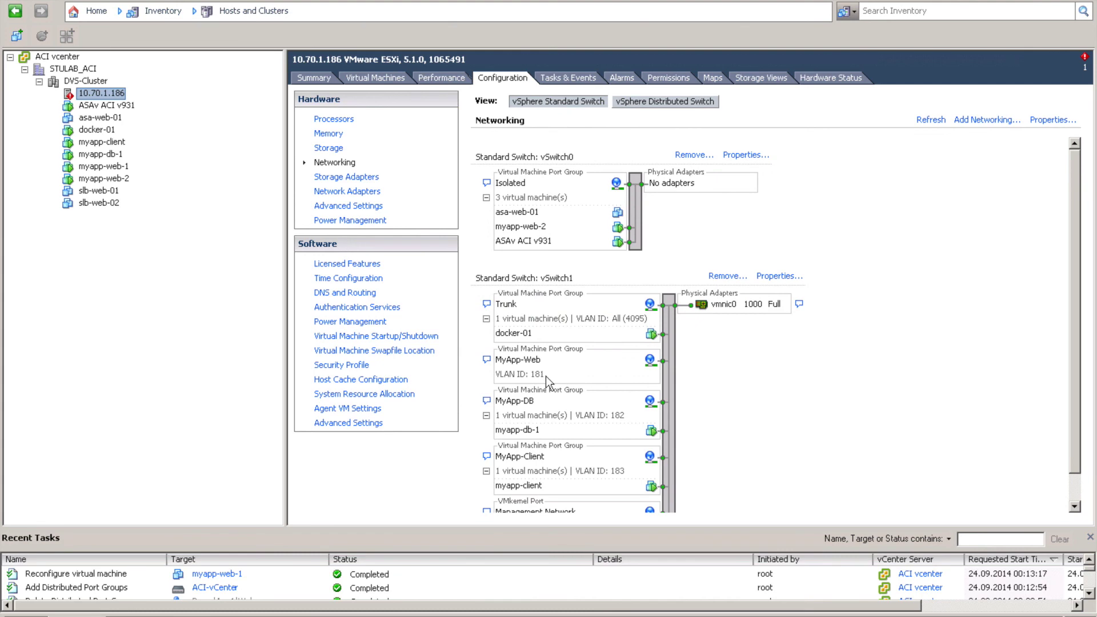
Switch to Cisco APIC and examine the Static Bindings (Paths) of EPG Web and their VLAN encapsulation
{"action": "key", "text": "alt+Tab"}
{"action": "key", "text": "alt+Tab"}
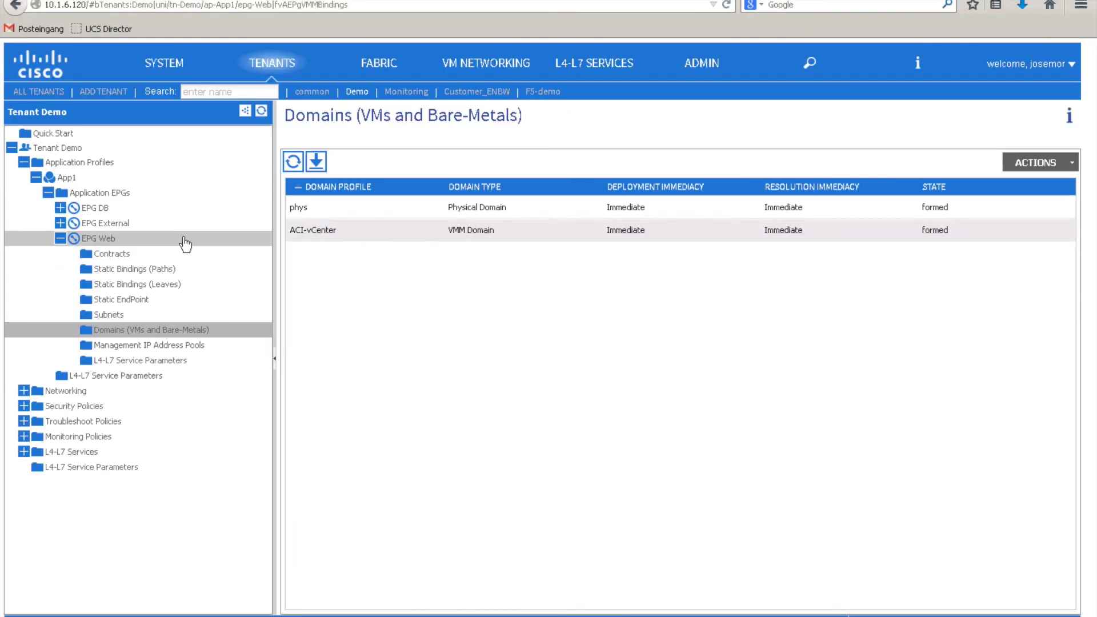
{"action": "left_click", "coordinate": [151, 271]}
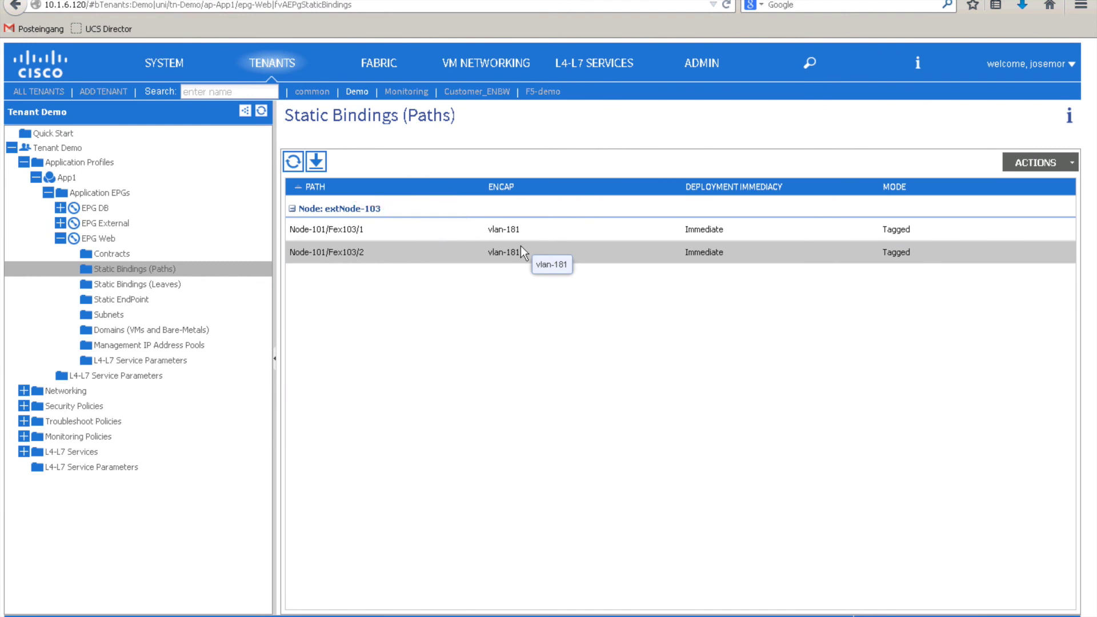
Switch back to the vSphere Client and connect Network adapter 1 of myapp-web-2 to the MyApp-Web network
{"action": "key", "text": "alt+Tab"}
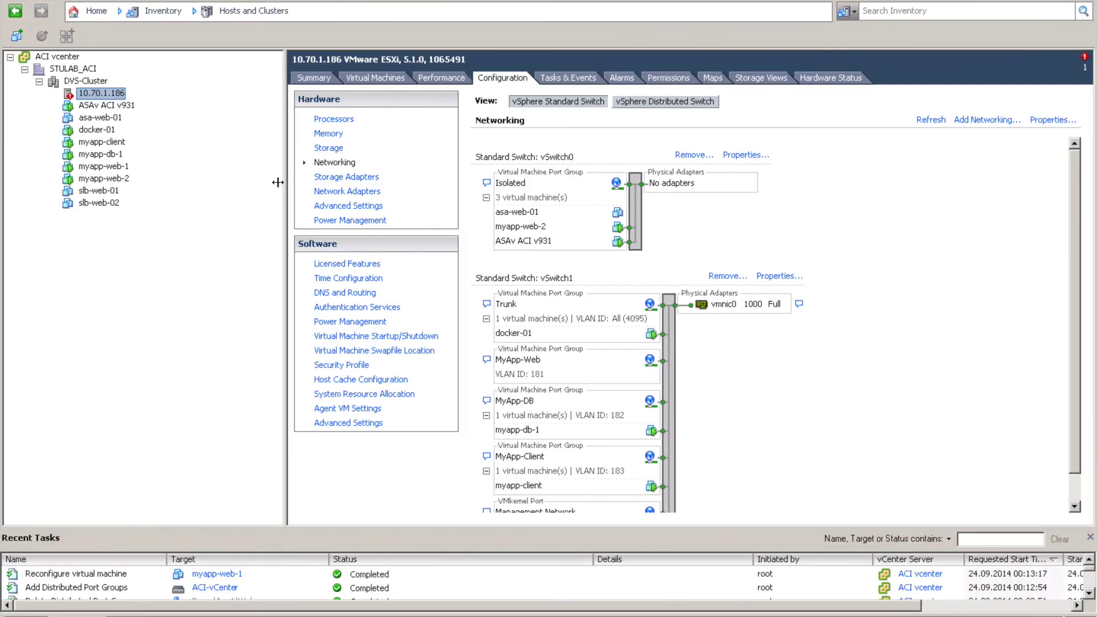
{"action": "left_click", "coordinate": [104, 178]}
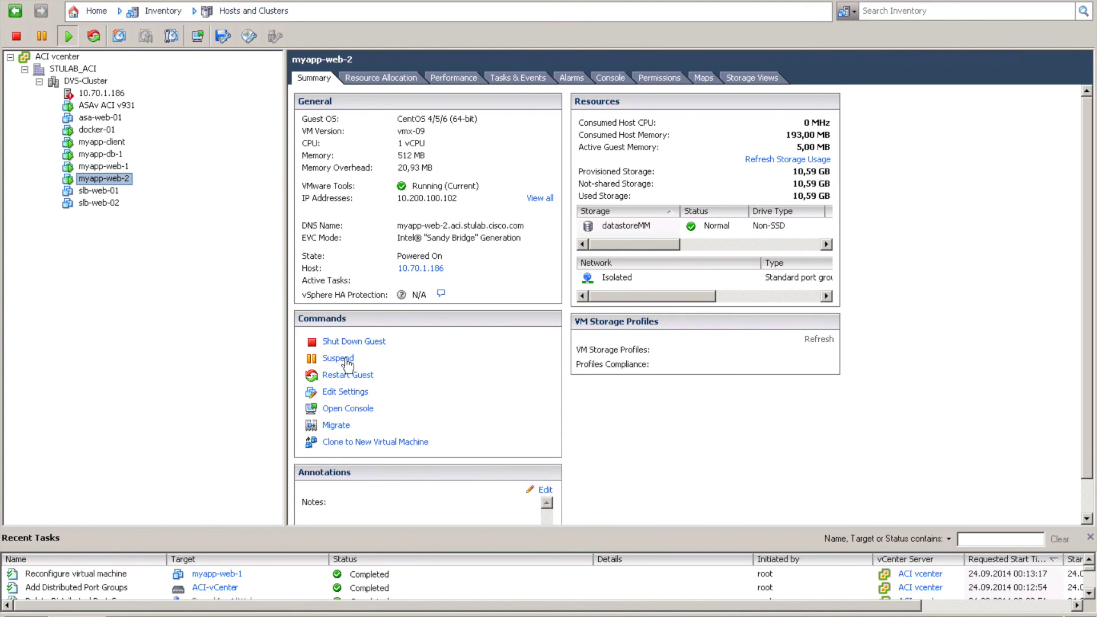
{"action": "left_click", "coordinate": [359, 395]}
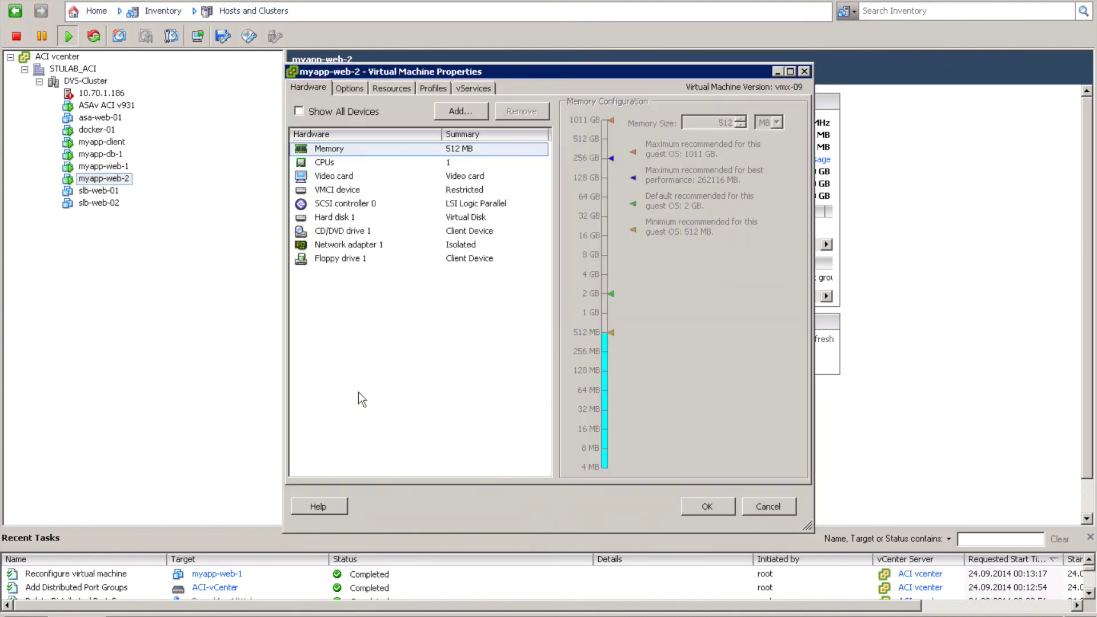
{"action": "left_click", "coordinate": [464, 249]}
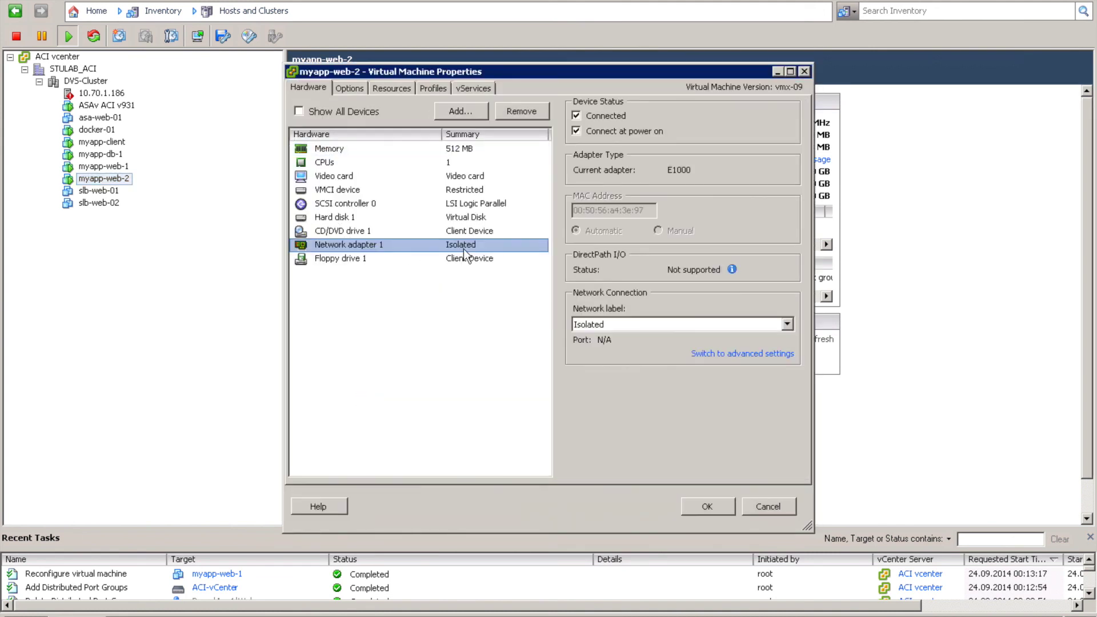
{"action": "left_click", "coordinate": [605, 325]}
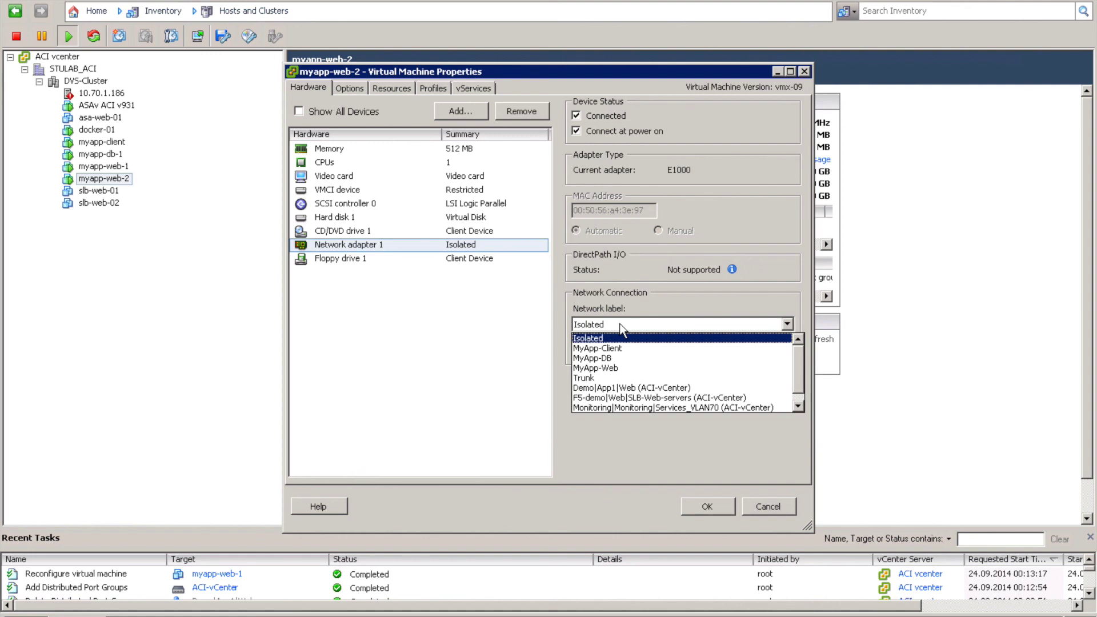
{"action": "left_click", "coordinate": [622, 367]}
{"action": "left_click", "coordinate": [701, 507]}
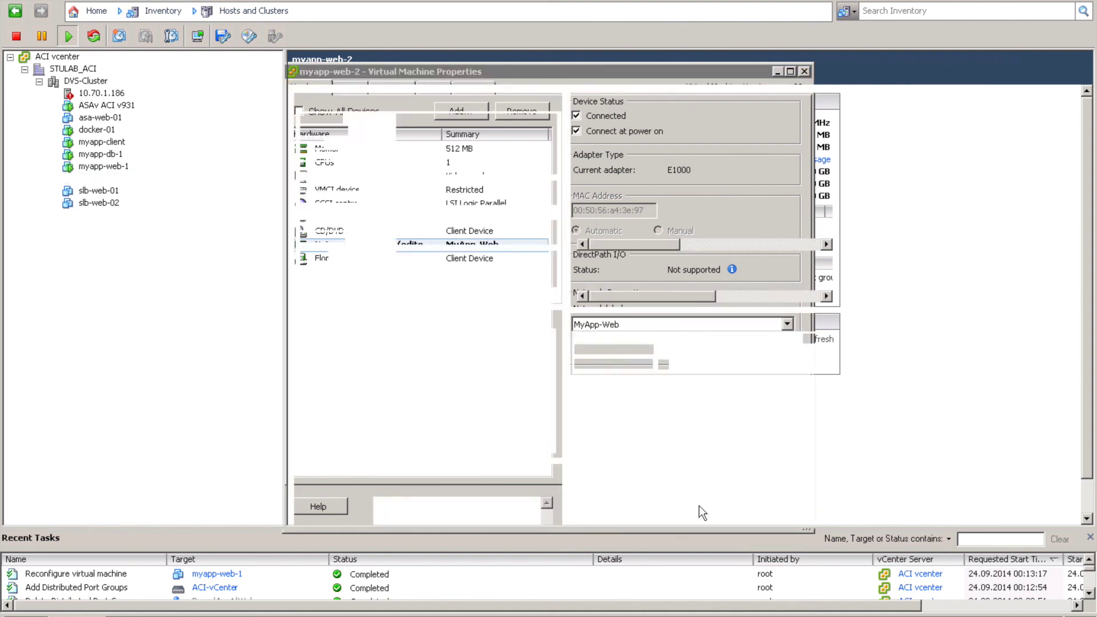
Switch to the myapp-db-1 console, check the replies from 10.200.100.102, and stop the running ping
{"action": "key", "text": "alt+Tab"}
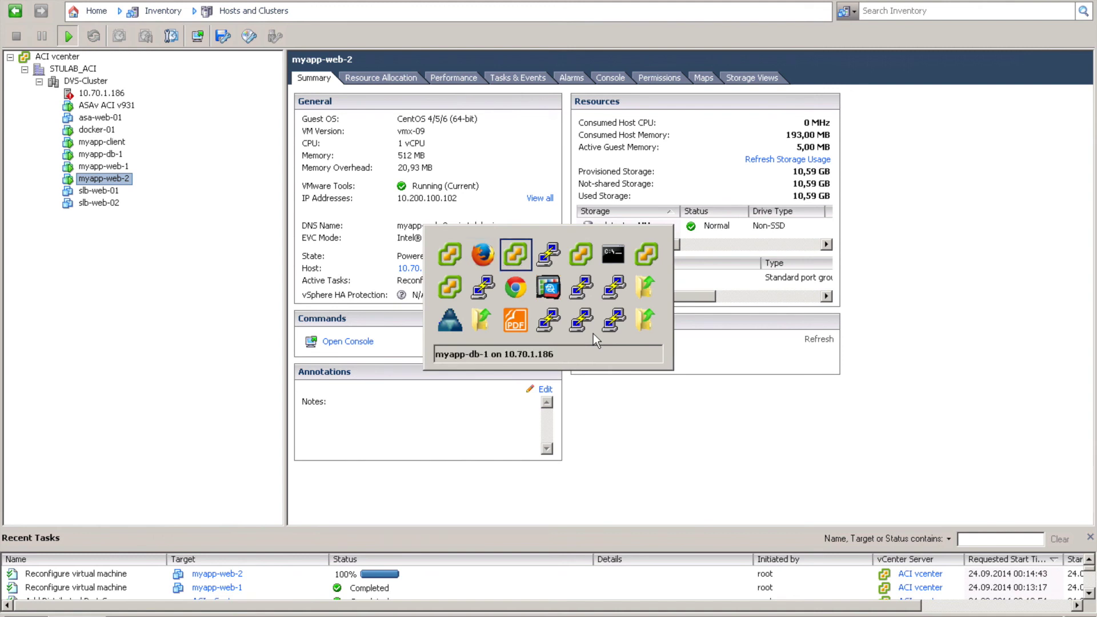
{"action": "key", "text": "alt+Tab"}
{"action": "key", "text": "alt+Tab"}
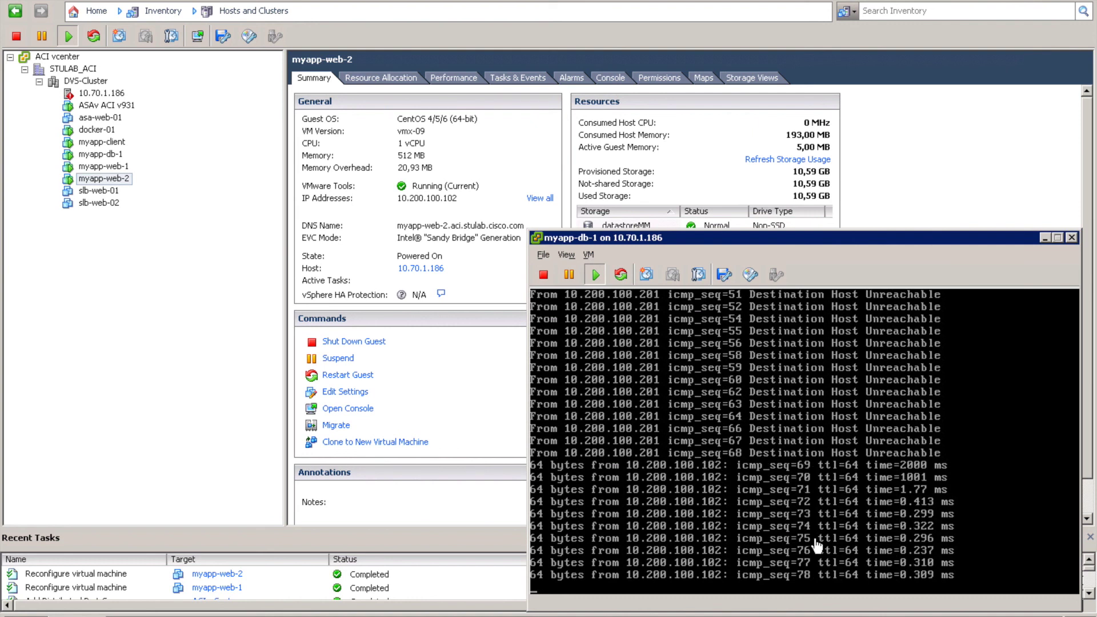
{"action": "left_click", "coordinate": [818, 546]}
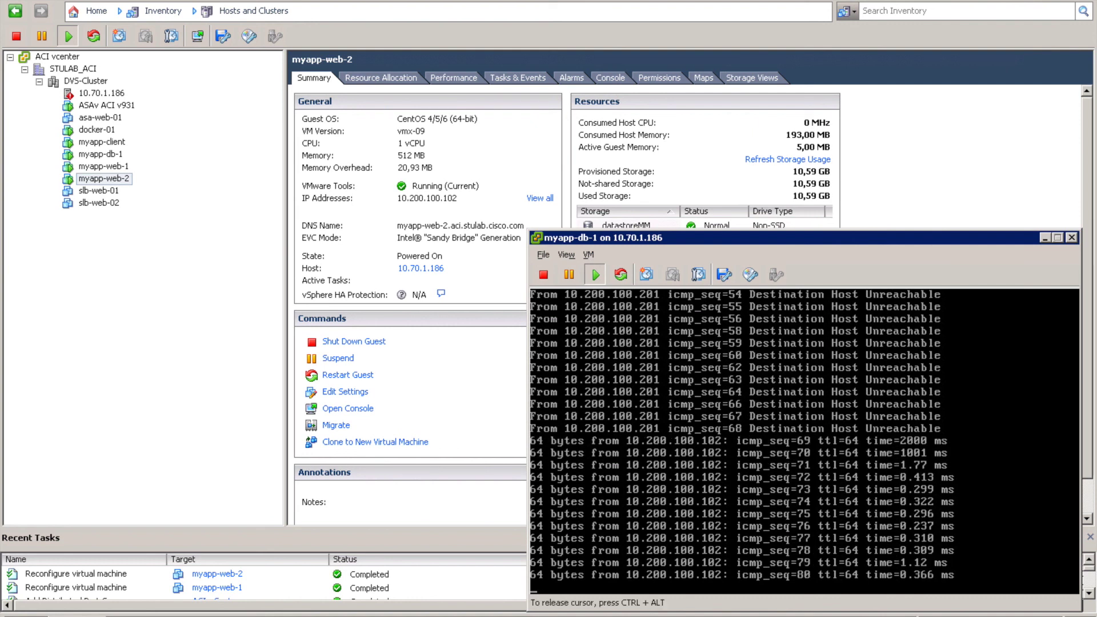
{"action": "key", "text": "ctrl+c"}
{"action": "key", "text": "Return"}
{"action": "key", "text": "Return"}
{"action": "key", "text": "Return"}
{"action": "key", "text": "Return"}
{"action": "key", "text": "Return"}
Start a ping to 10.200.100.131 from myapp-db-1 and release the cursor from the console
{"action": "key", "text": "Up"}
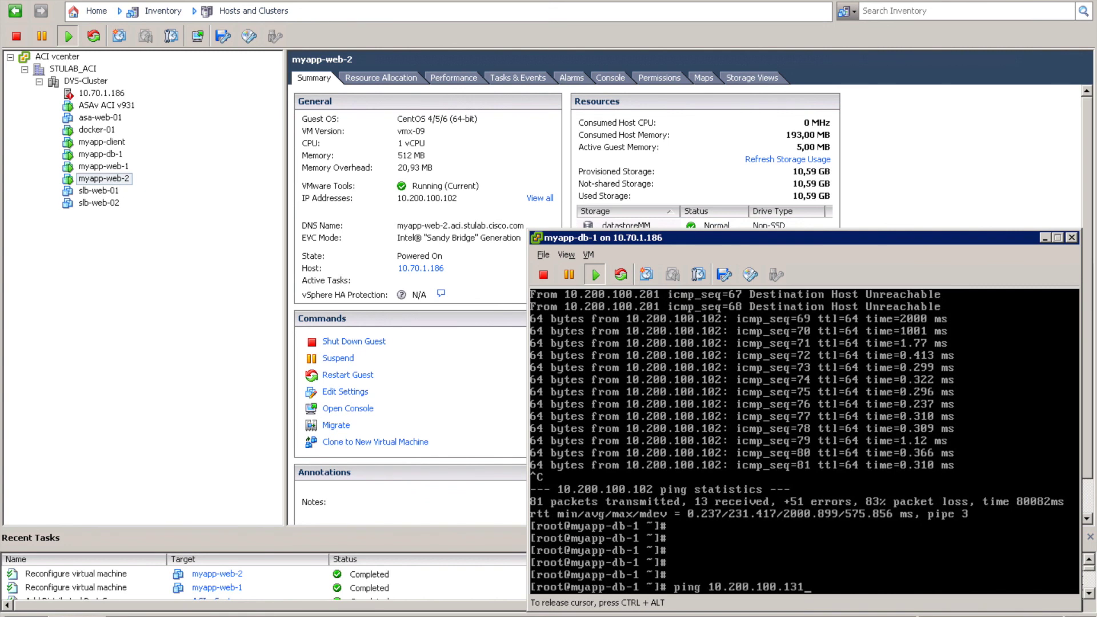
{"action": "key", "text": "Return"}
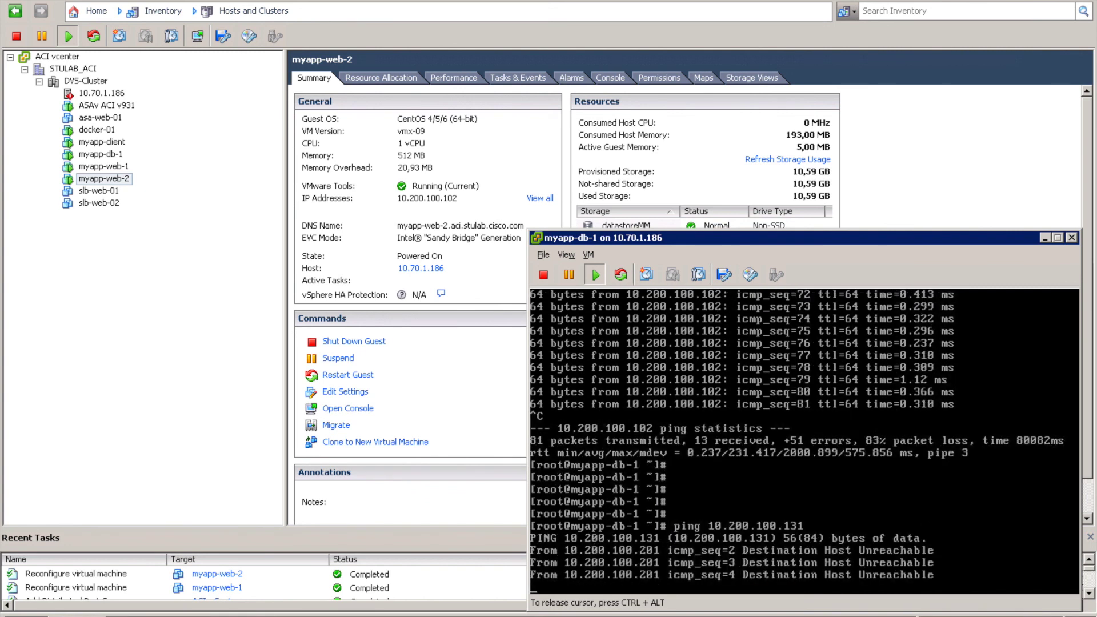
{"action": "key", "text": "ctrl+alt"}
Switch to the docker-01 terminal and list the running containers with sudo docker ps, entering the sudo password
{"action": "key", "text": "alt+Tab"}
{"action": "key", "text": "alt+Tab"}
{"action": "key", "text": "alt+Tab"}
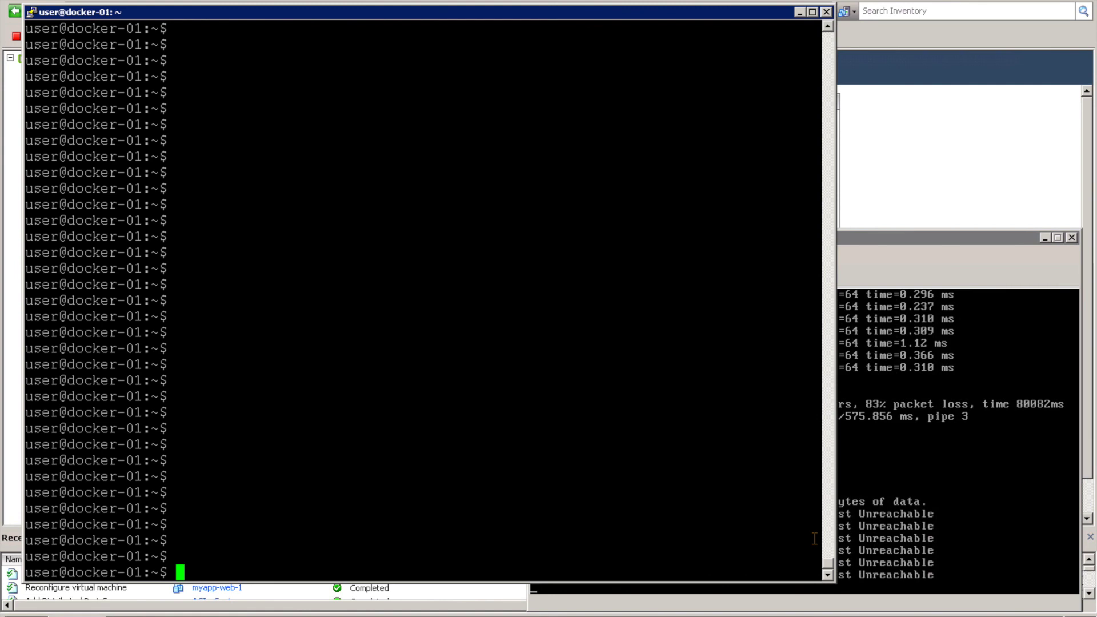
{"action": "type", "text": "sudo docker ps"}
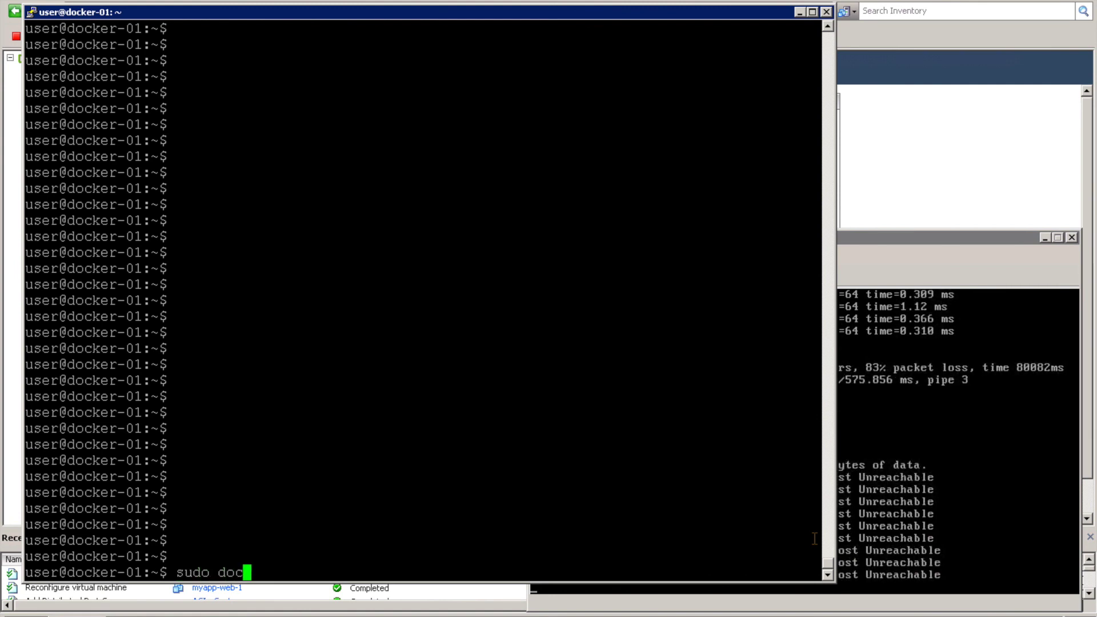
{"action": "key", "text": "Return"}
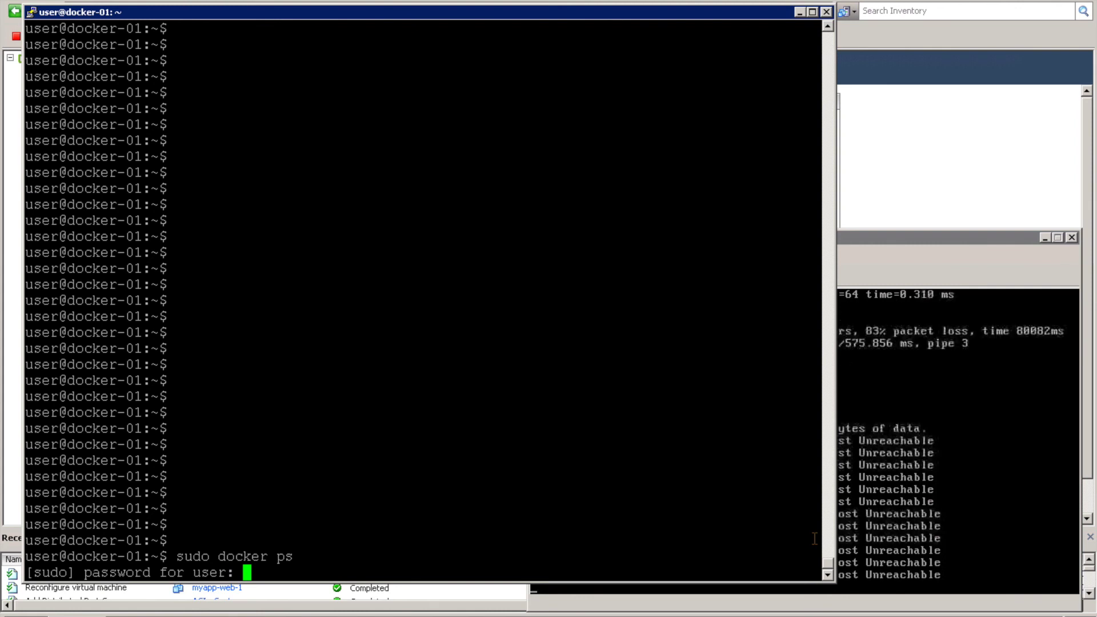
{"action": "key", "text": "Return"}
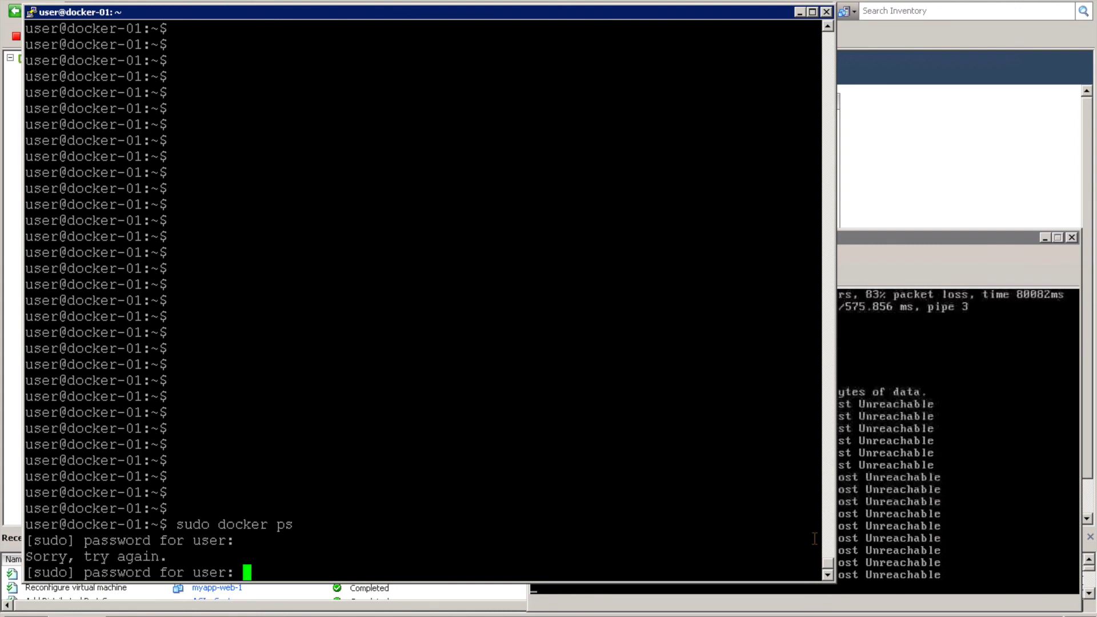
{"action": "key", "text": "Return"}
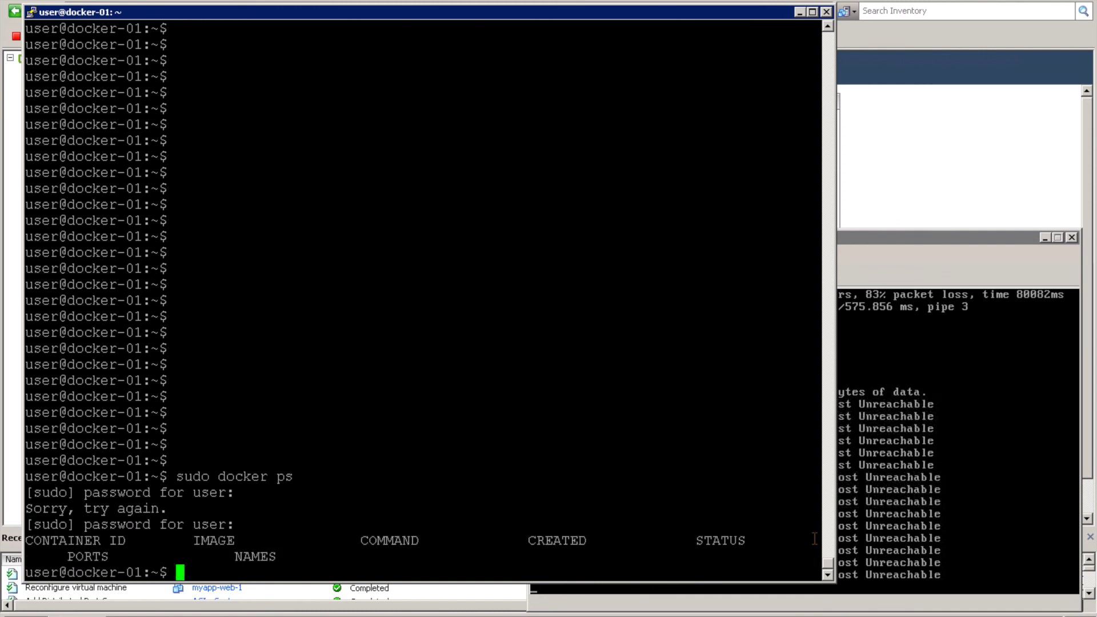
{"action": "key", "text": "Return"}
{"action": "key", "text": "Return"}
{"action": "key", "text": "Return"}
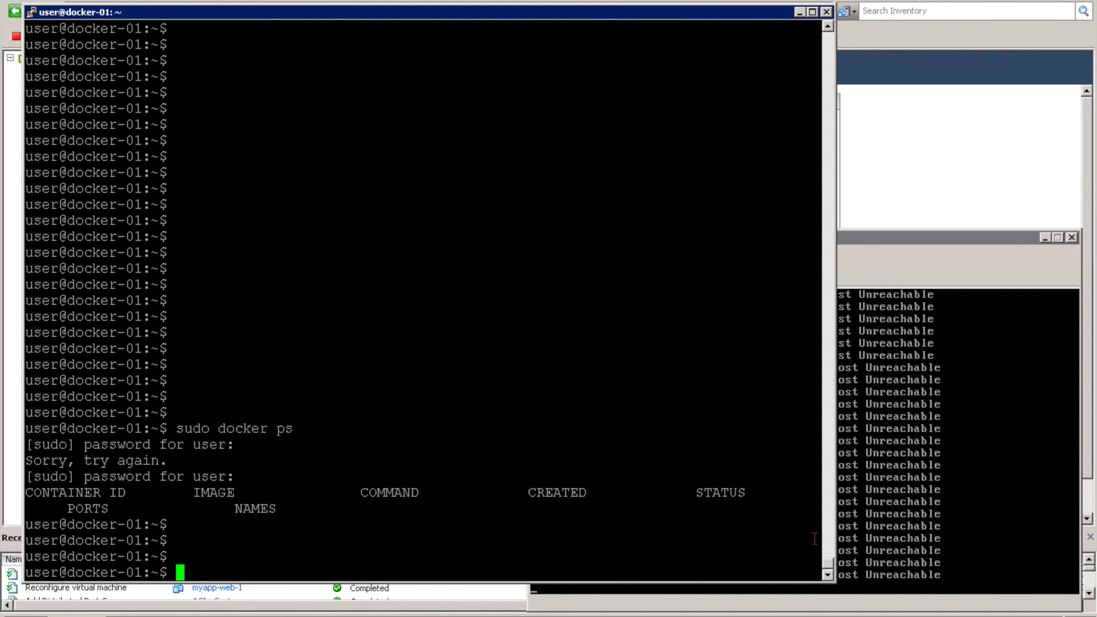
Display the Open vSwitch configuration with sudo ovs-vsctl show and highlight the VLAN number in the bridge name br-vlan181
{"action": "type", "text": "sudo ovs-vsct"}
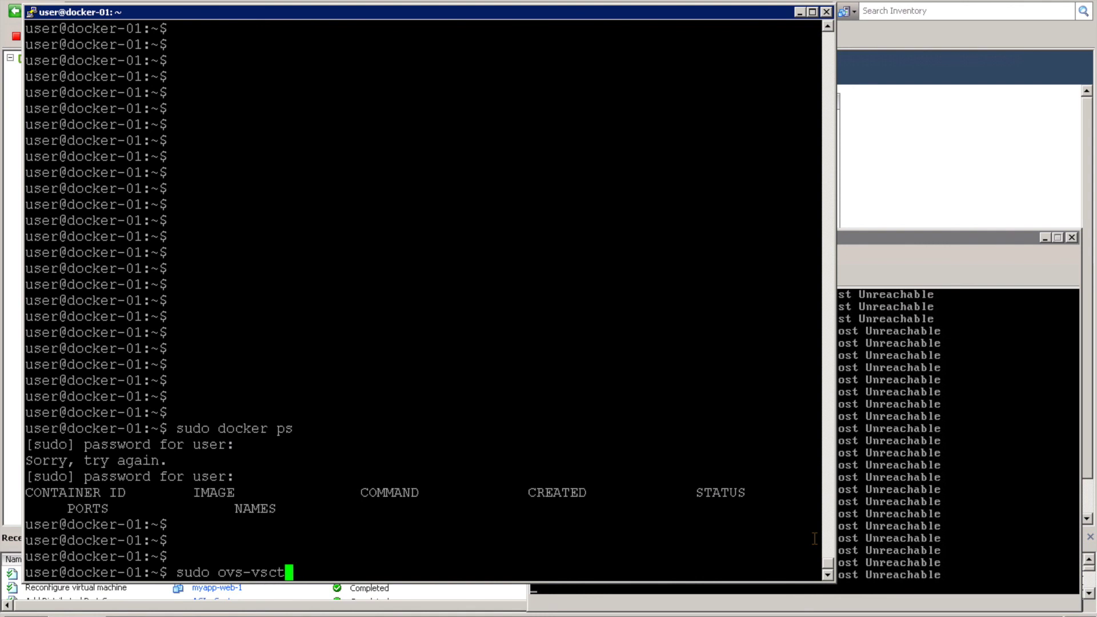
{"action": "type", "text": "l show"}
{"action": "key", "text": "Return"}
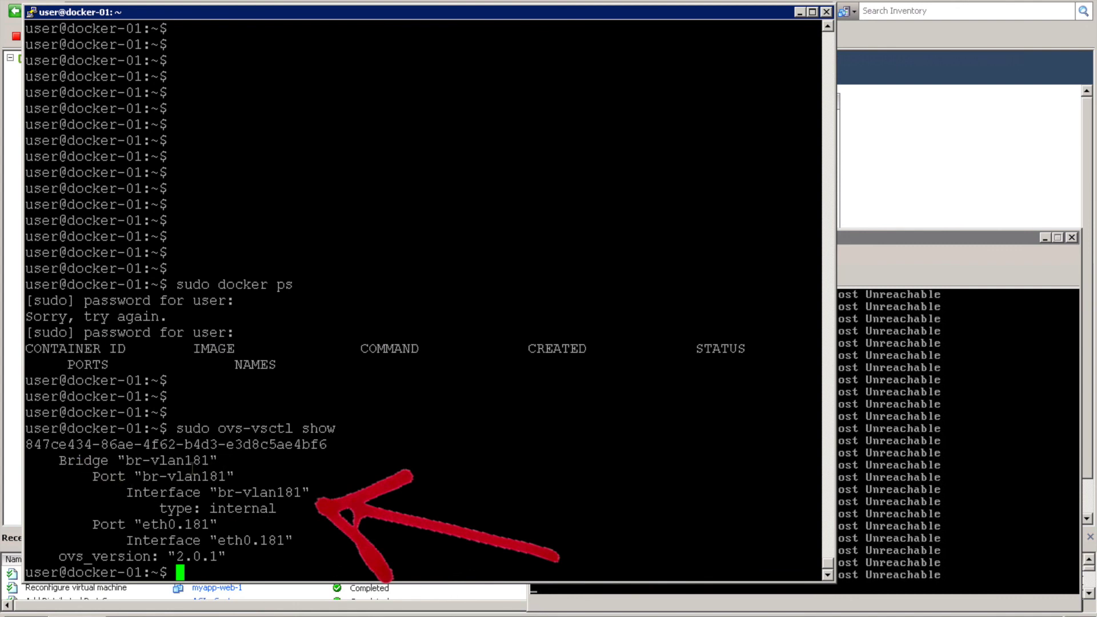
{"action": "mouse_move", "coordinate": [184, 461]}
{"action": "left_mouse_down"}
{"action": "mouse_move", "coordinate": [218, 460]}
{"action": "mouse_move", "coordinate": [209, 460]}
{"action": "left_mouse_up"}
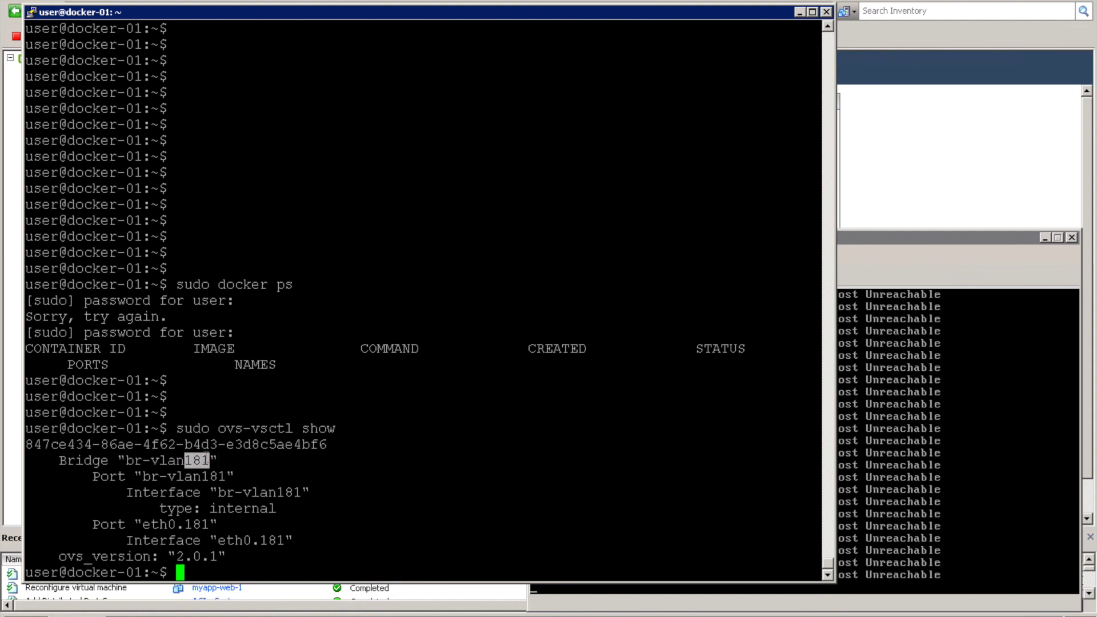
{"action": "left_click", "coordinate": [208, 535]}
{"action": "key", "text": "Return"}
{"action": "key", "text": "Return"}
{"action": "key", "text": "Return"}
{"action": "key", "text": "Return"}
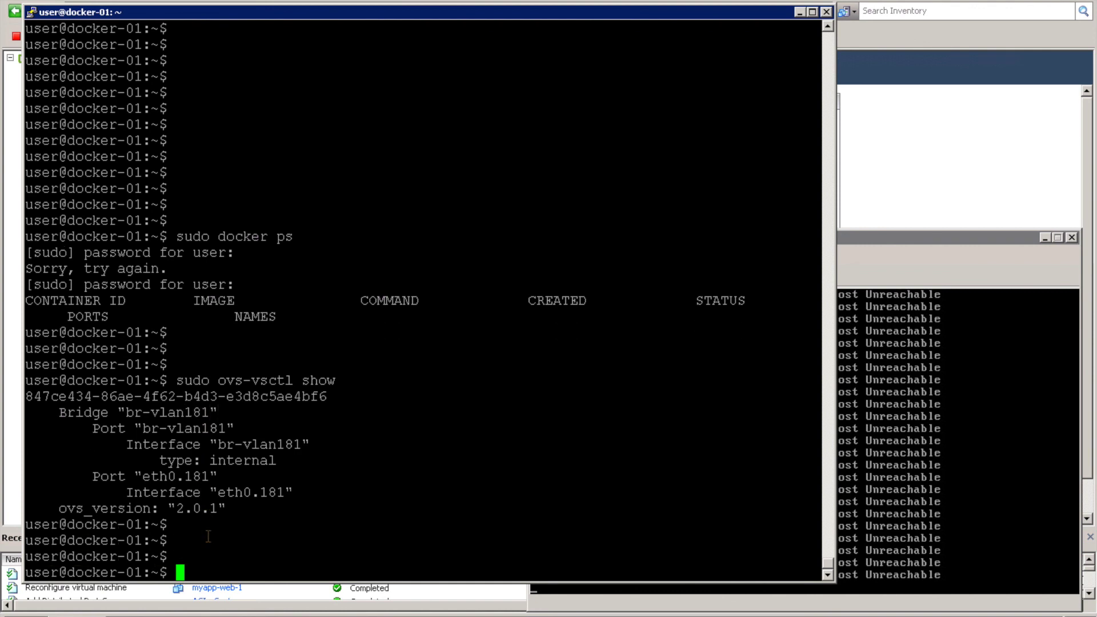
Launch a web container with sudo ./launch_myapp-web_lxc.sh 131 and check the running ping in the myapp-db-1 console
{"action": "type", "text": "sudo ./launch_"}
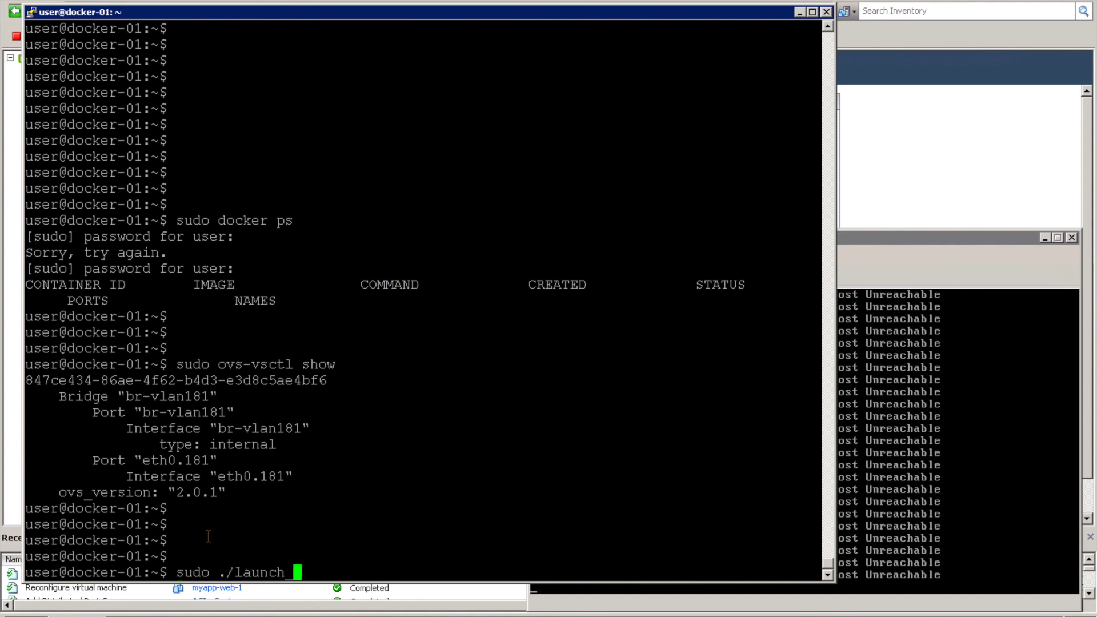
{"action": "key", "text": "Tab"}
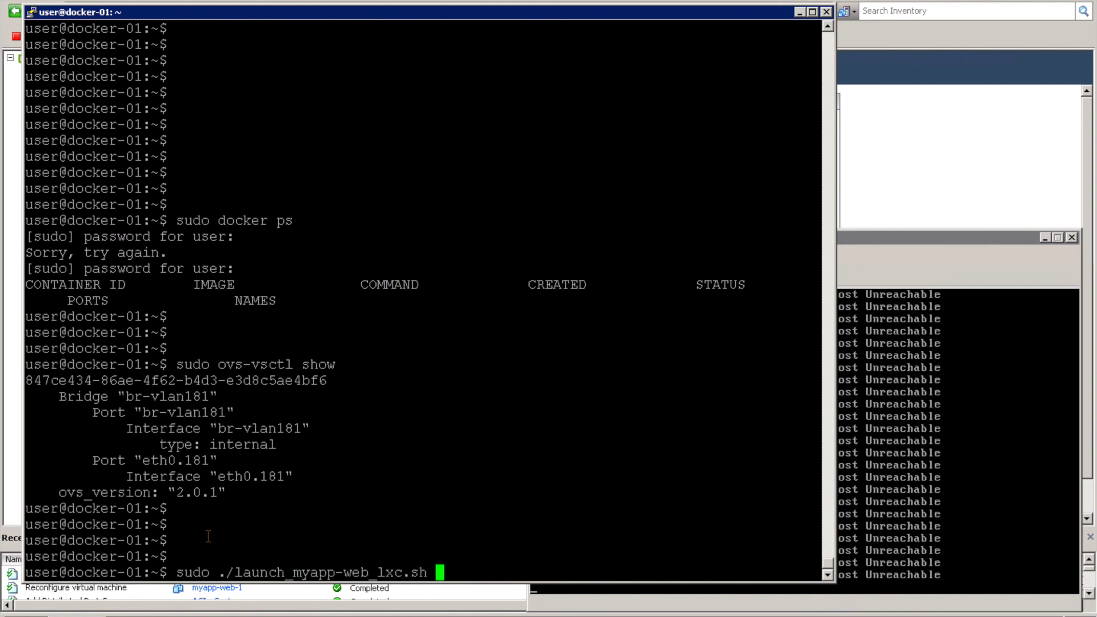
{"action": "type", "text": "131"}
{"action": "key", "text": "Return"}
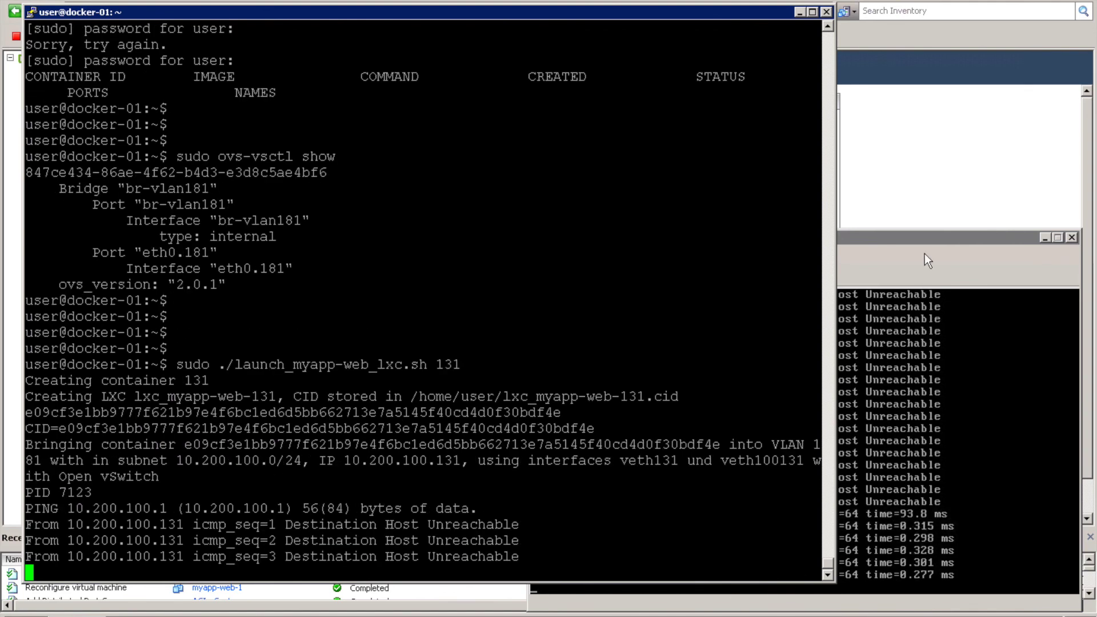
{"action": "left_click", "coordinate": [930, 238]}
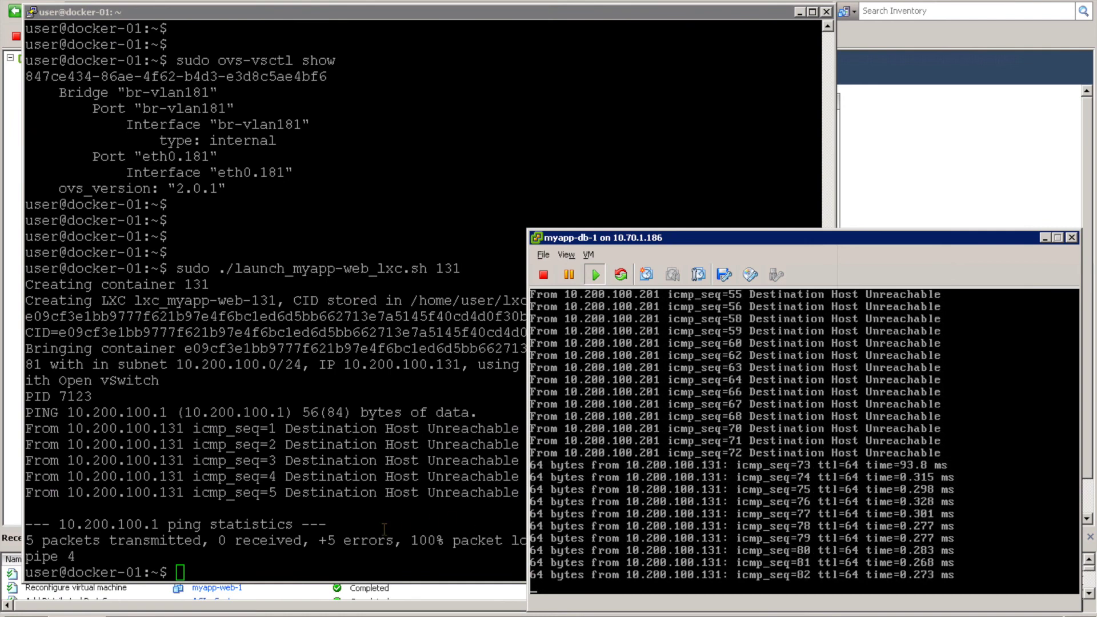
Return to the docker-01 terminal, run sudo ovs-vsctl show again, and highlight the veth131 interface
{"action": "left_click", "coordinate": [326, 531]}
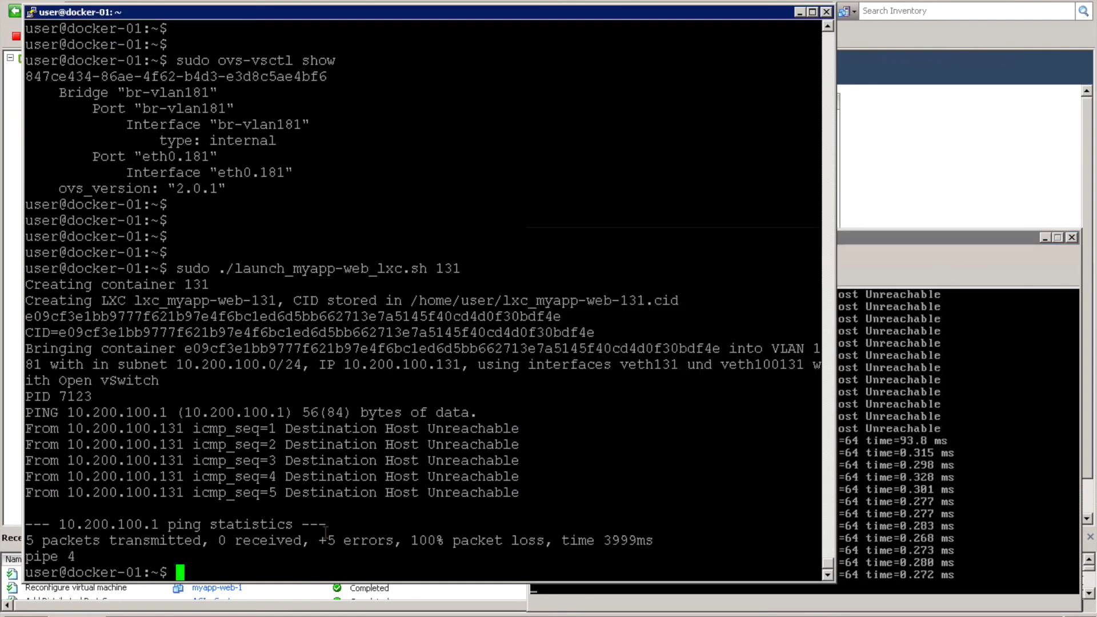
{"action": "key", "text": "Return"}
{"action": "key", "text": "Return"}
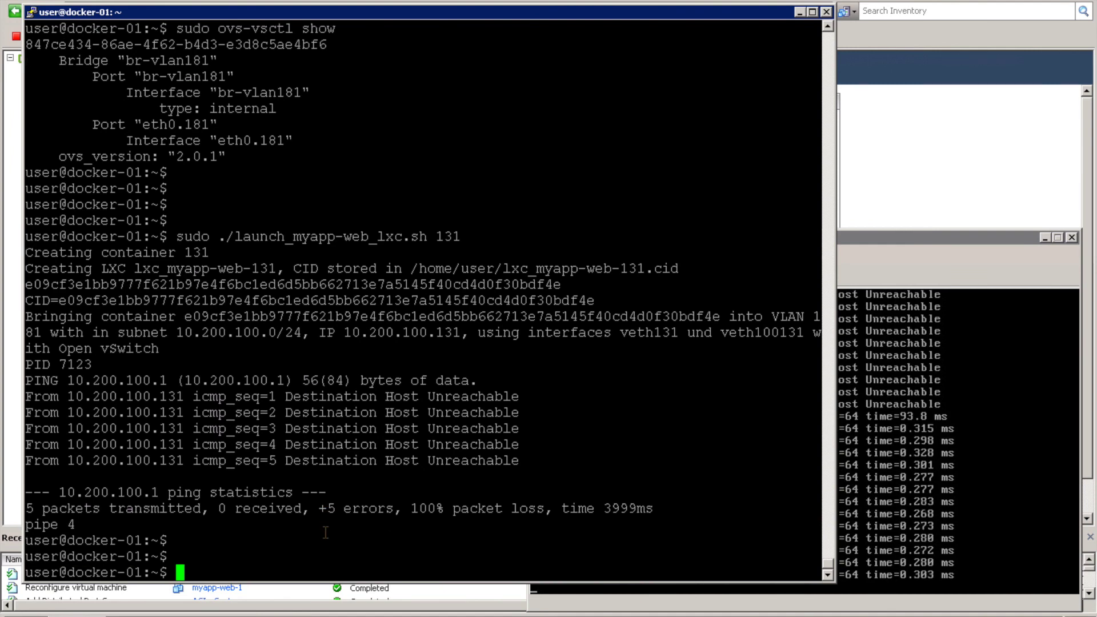
{"action": "key", "text": "Up"}
{"action": "key", "text": "Up"}
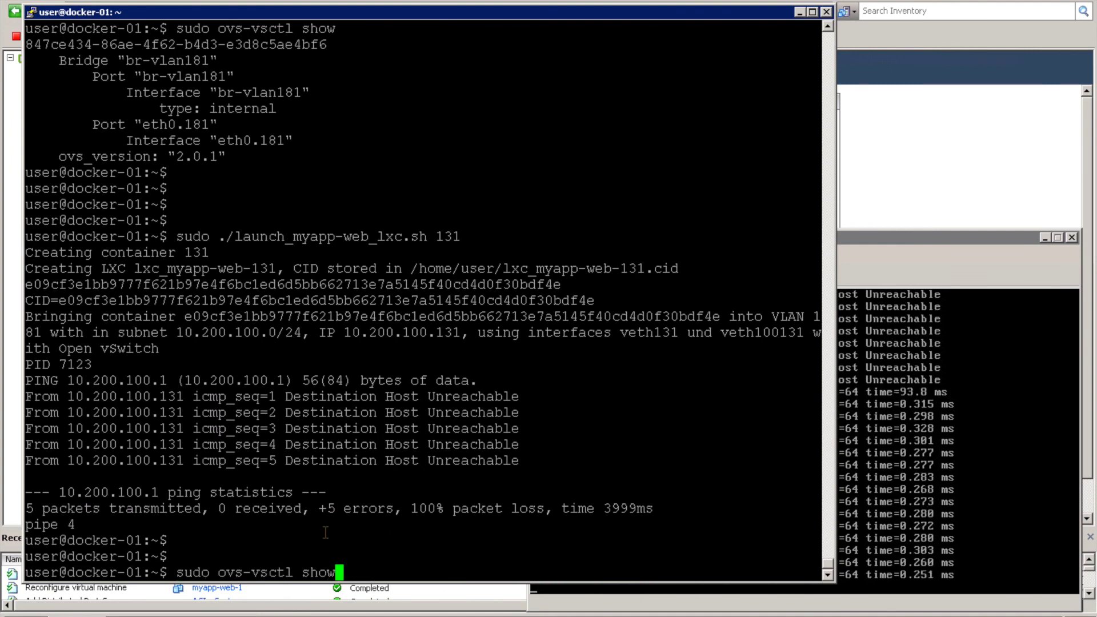
{"action": "key", "text": "Return"}
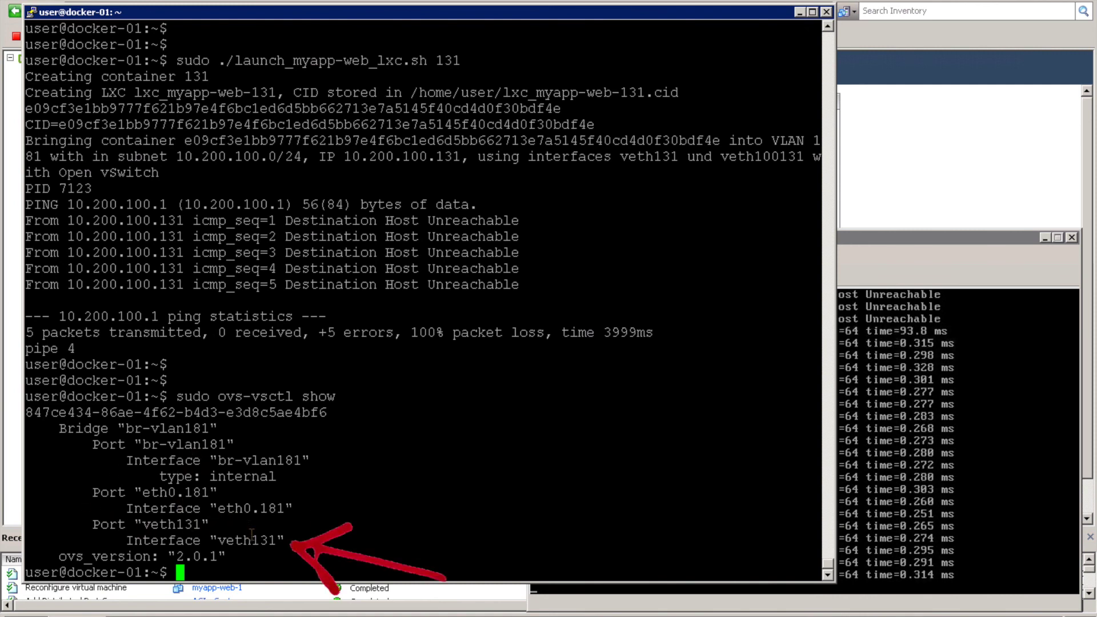
{"action": "left_click_drag", "start_coordinate": [244, 540], "coordinate": [297, 540]}
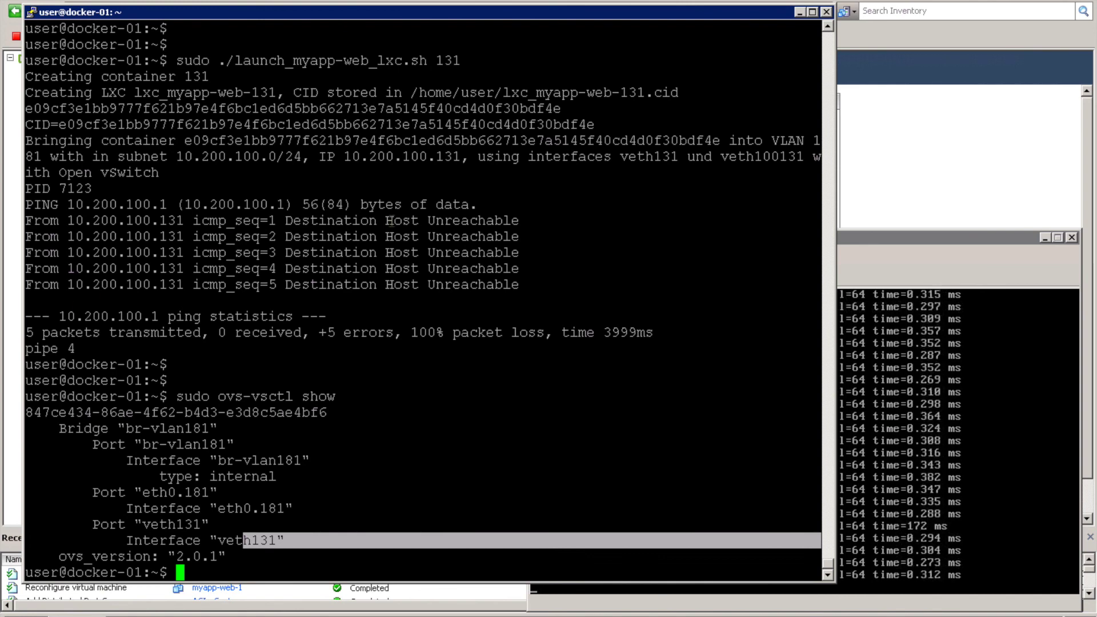
Switch to the myapp-db-1 console, stop the ping to 10.200.100.131, and release the cursor
{"action": "key", "text": "alt+Tab"}
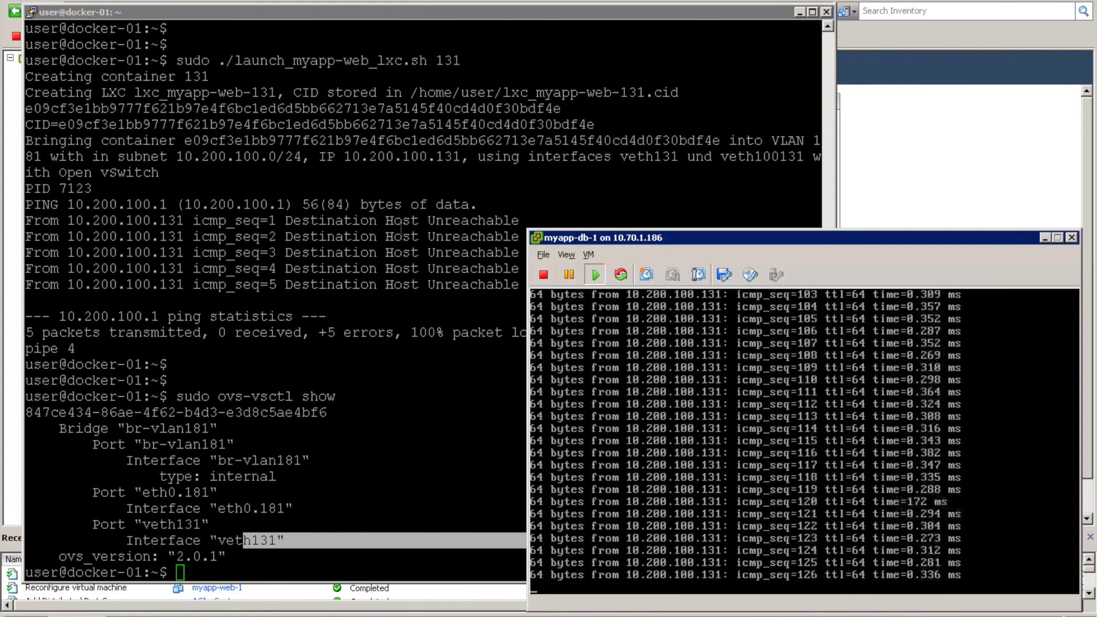
{"action": "key", "text": "alt+Tab"}
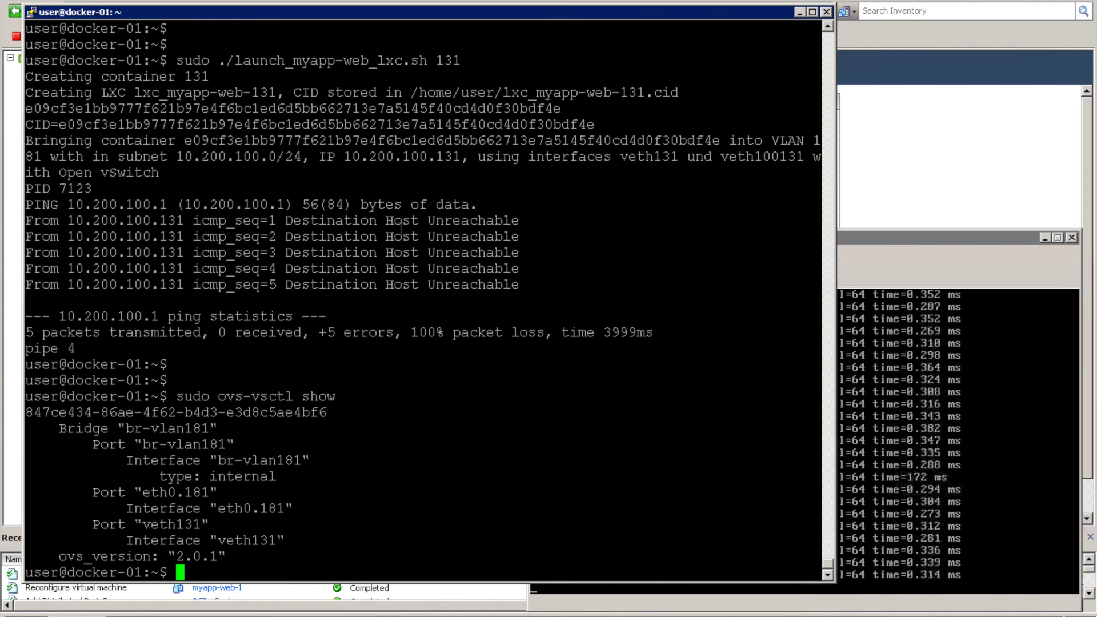
{"action": "key", "text": "alt+Tab"}
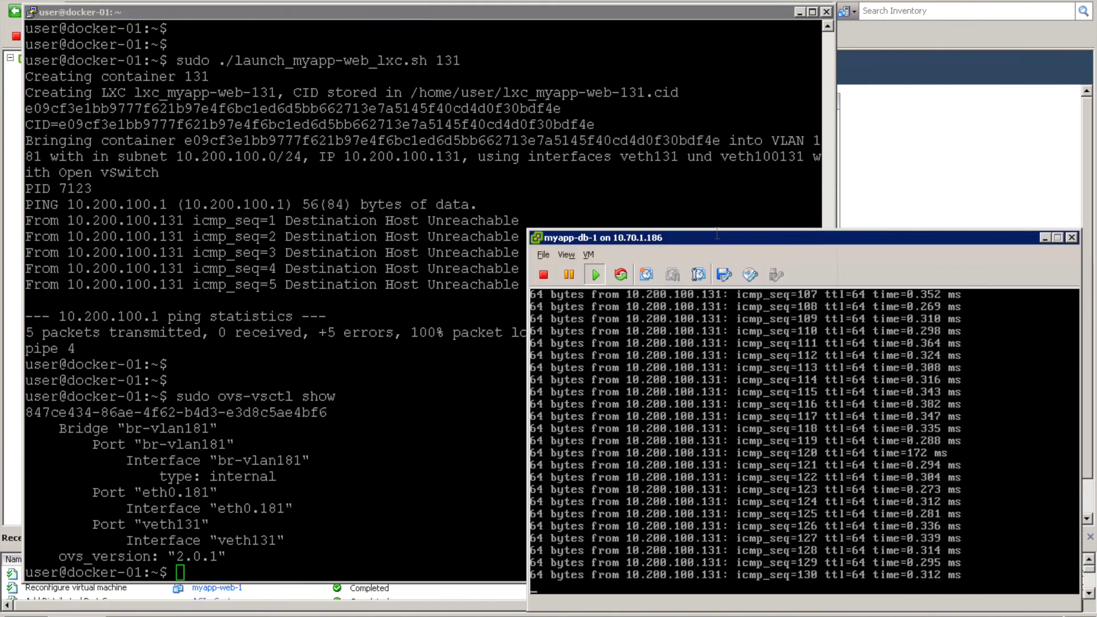
{"action": "left_click", "coordinate": [795, 323]}
{"action": "key", "text": "ctrl+c"}
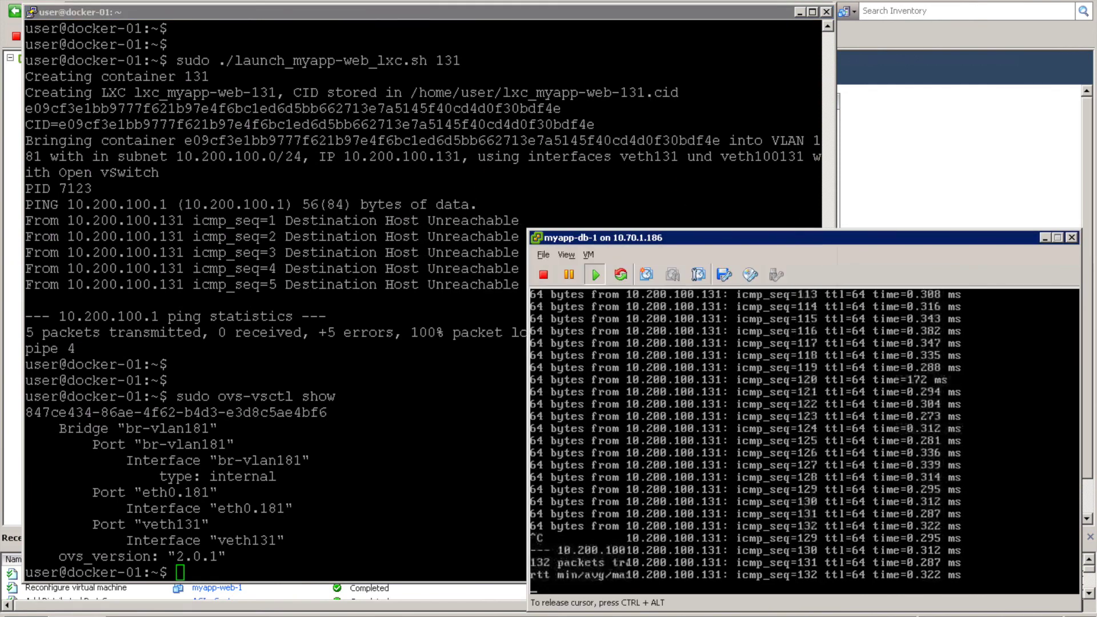
{"action": "key", "text": "Return"}
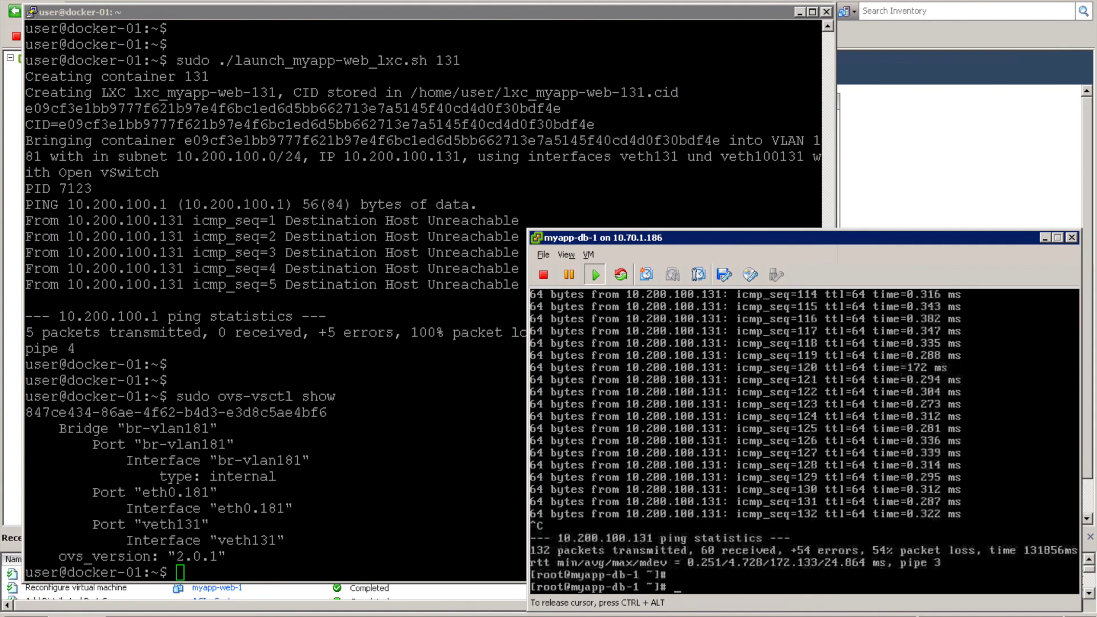
{"action": "key", "text": "Return"}
{"action": "key", "text": "Return"}
{"action": "key", "text": "ctrl+alt"}
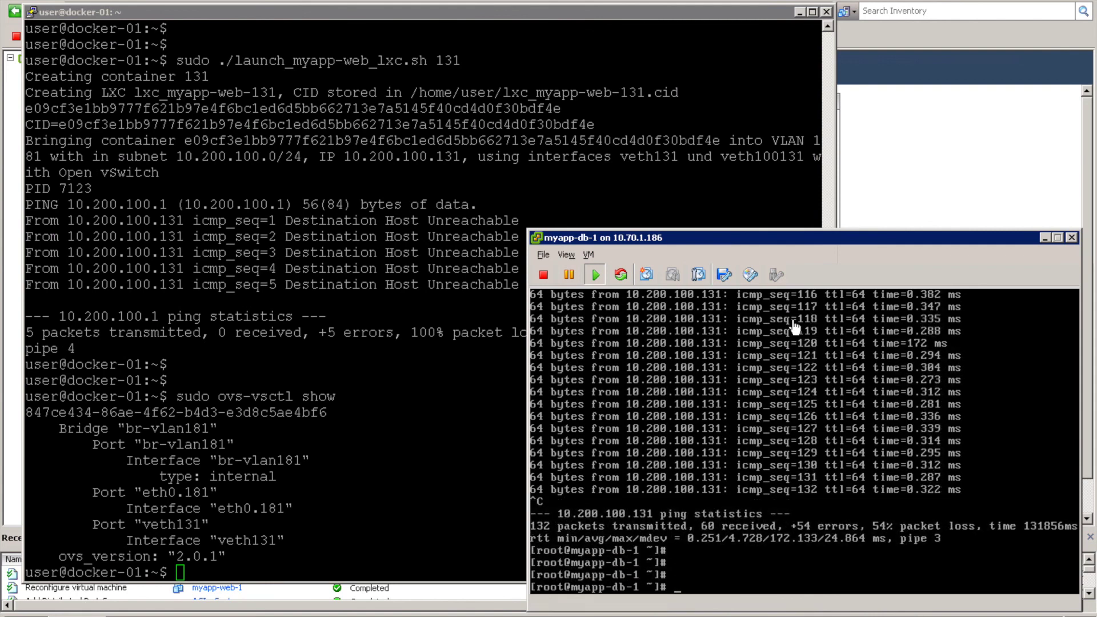
Switch to Cisco APIC and open the operational information of EPG Web in tenant Demo
{"action": "key", "text": "alt+Tab"}
{"action": "key", "text": "alt+Tab"}
{"action": "key", "text": "alt+Tab"}
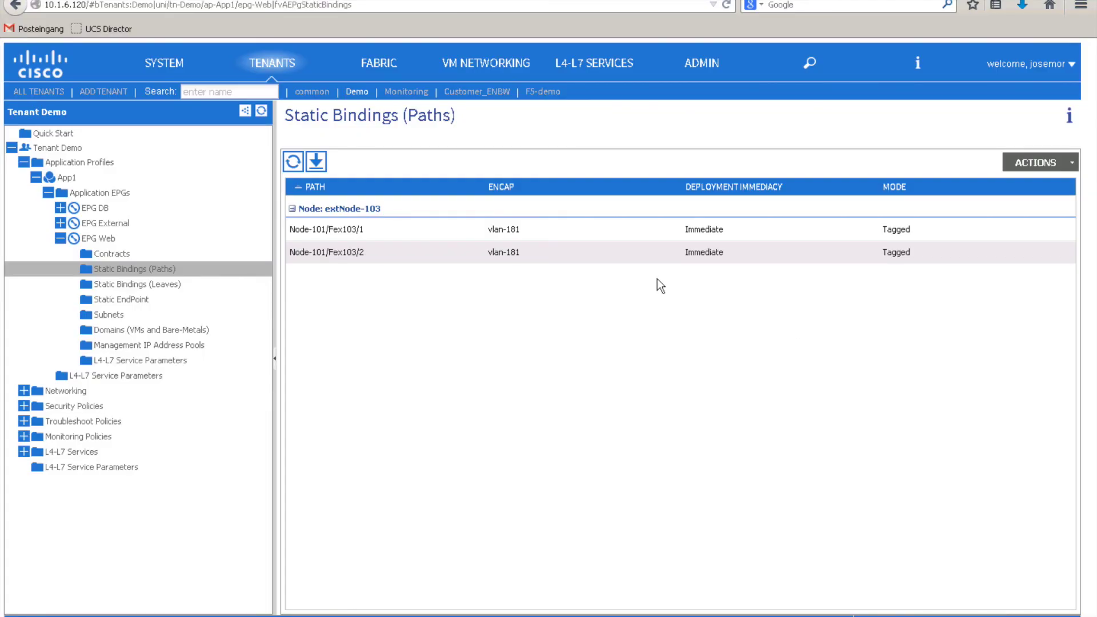
{"action": "left_click", "coordinate": [102, 240]}
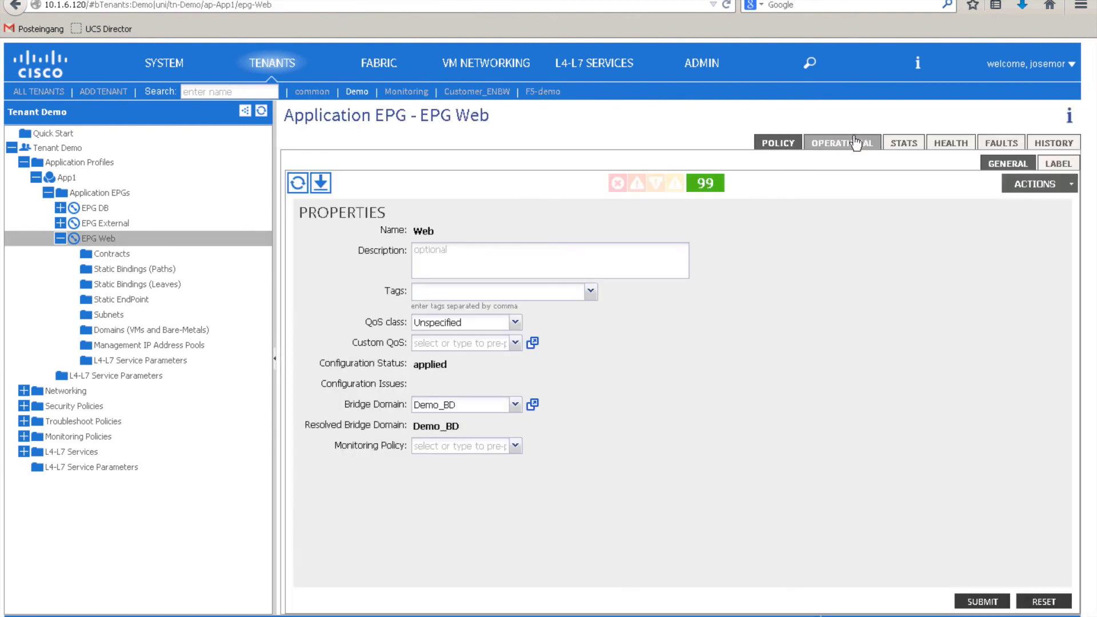
{"action": "left_click", "coordinate": [855, 144]}
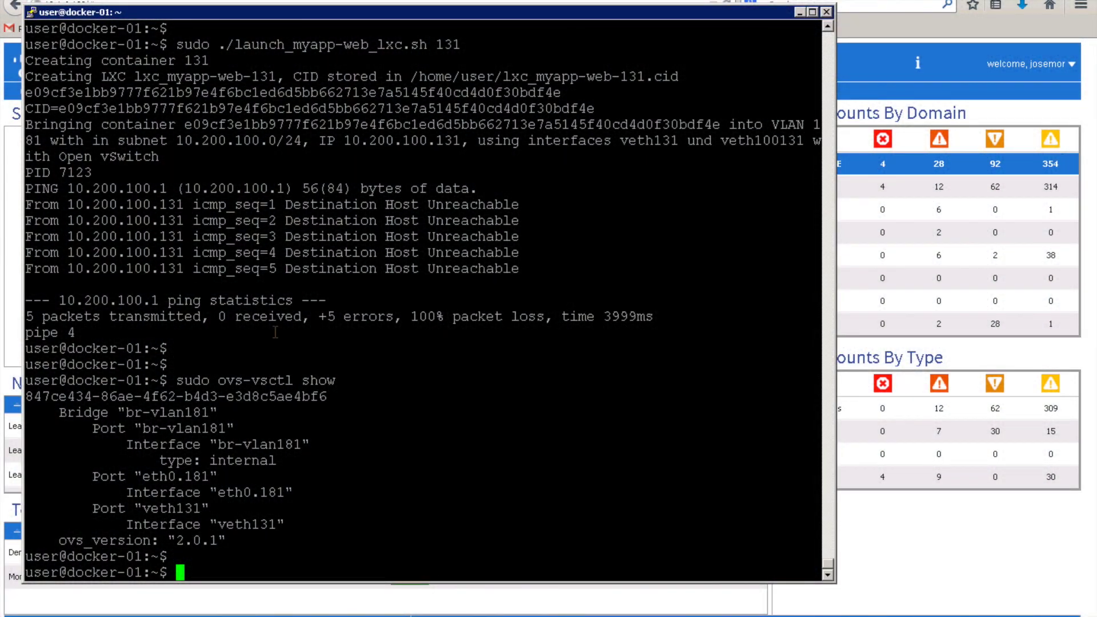
List the running containers with sudo docker ps, entering the sudo password, and highlight the container name lxc_myapp-web-131
{"action": "key", "text": "Return"}
{"action": "key", "text": "Return"}
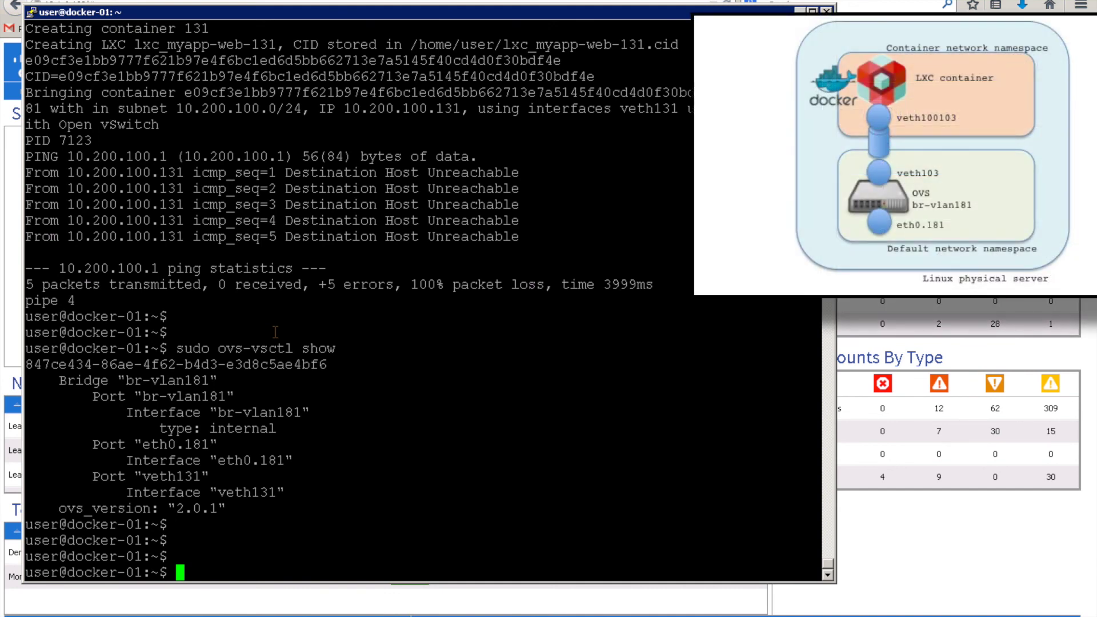
{"action": "type", "text": "sudo docker"}
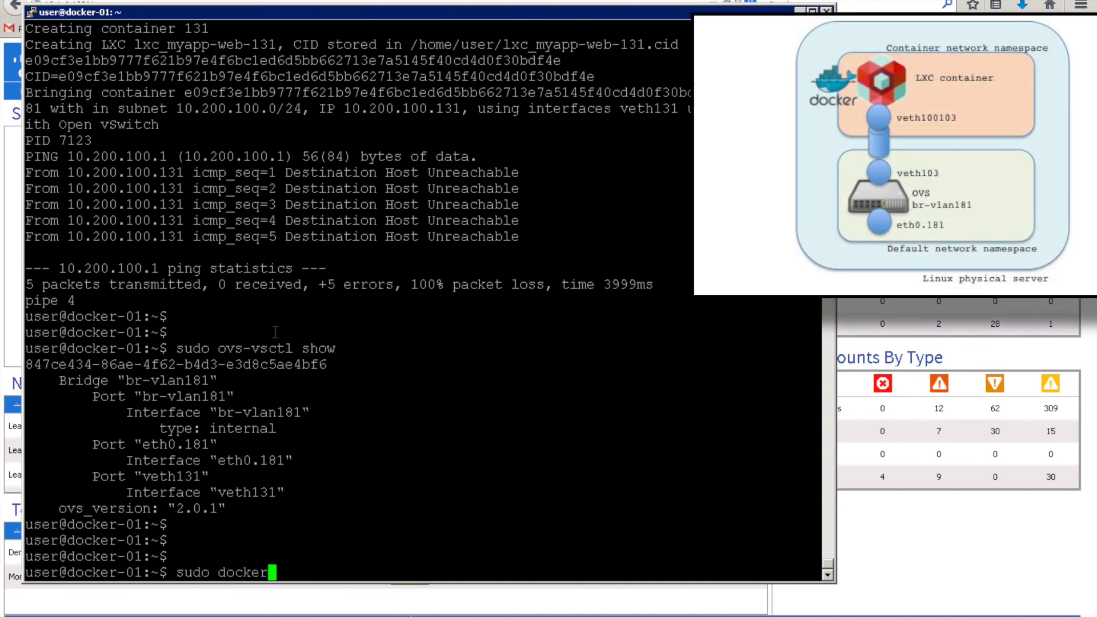
{"action": "type", "text": " ps"}
{"action": "key", "text": "Return"}
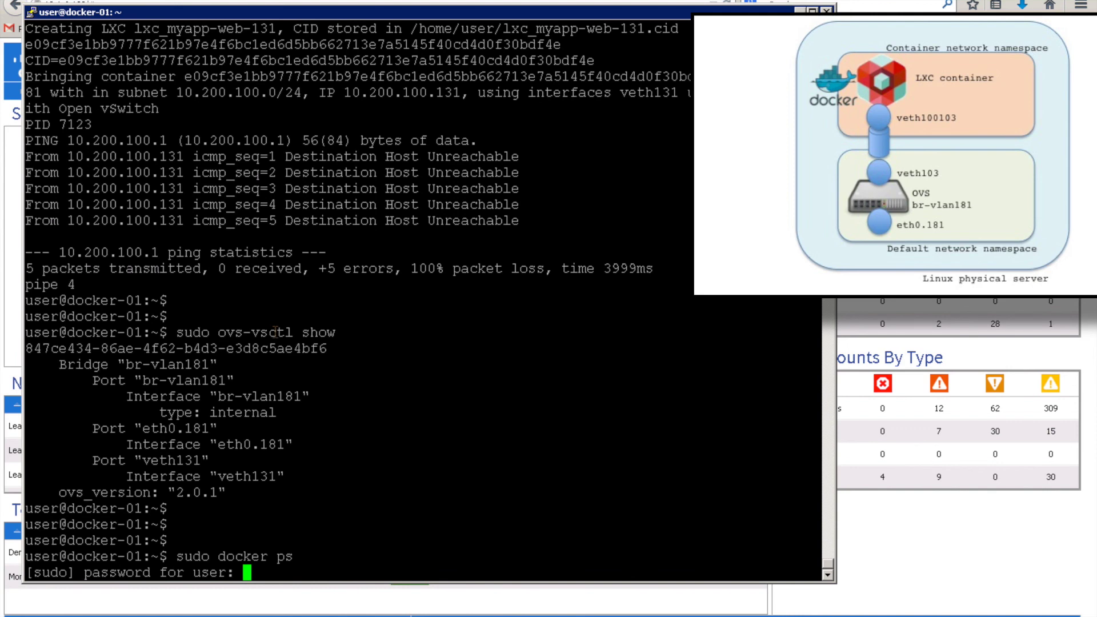
{"action": "key", "text": "Return"}
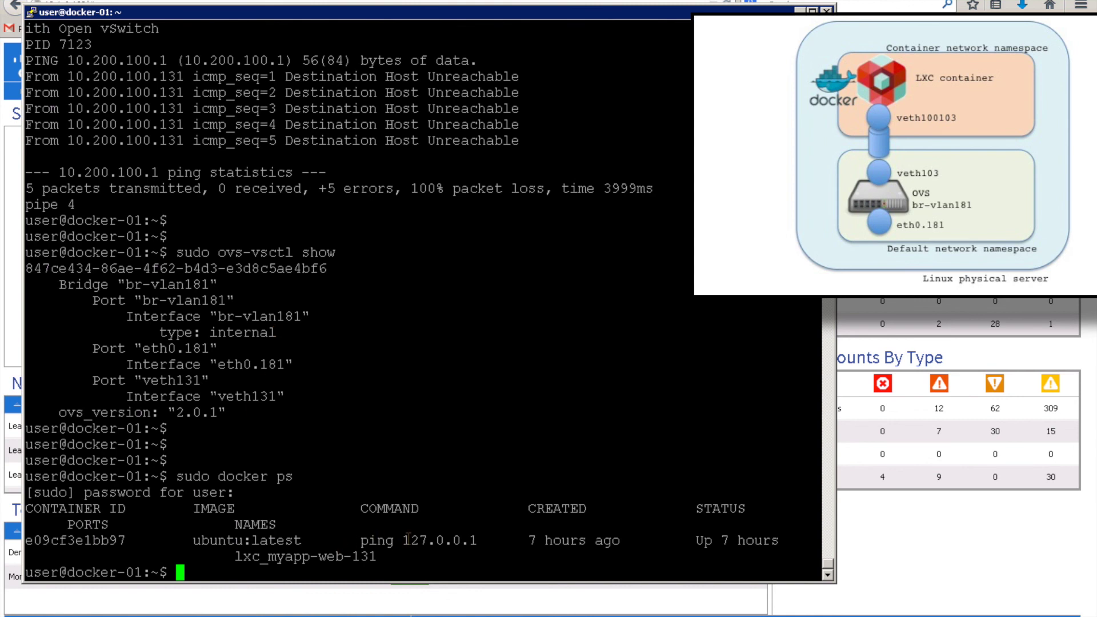
{"action": "double_click", "coordinate": [363, 556]}
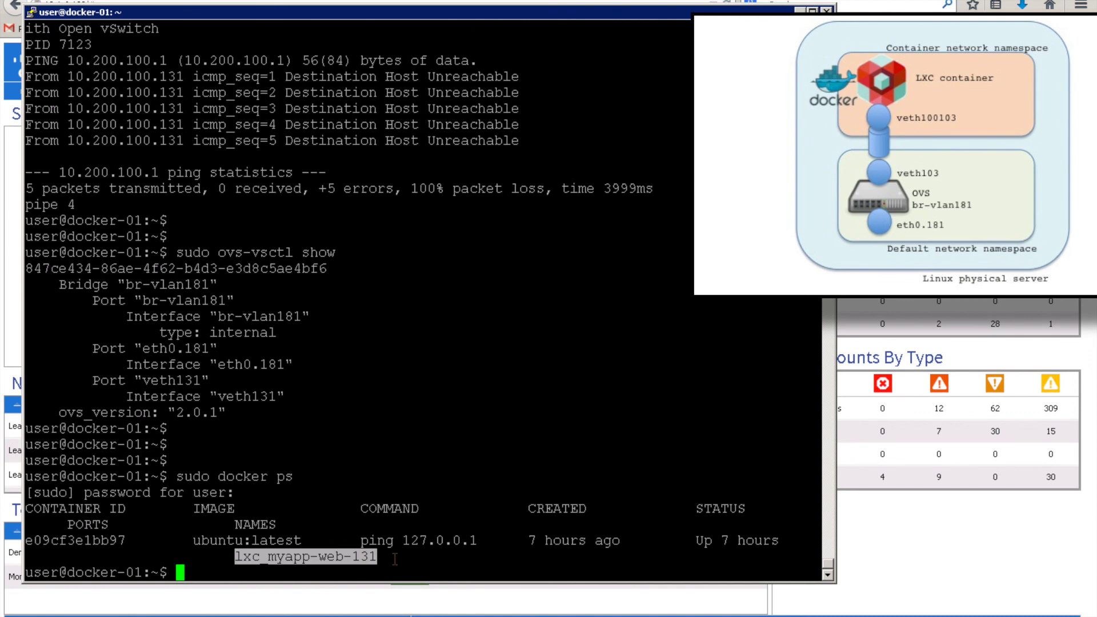
Recall the earlier container launch command and rework it into vi ./launch_myapp-web_lxc.sh to open the script
{"action": "key", "text": "Return"}
{"action": "key", "text": "Return"}
{"action": "key", "text": "Up"}
{"action": "key", "text": "Up"}
{"action": "key", "text": "Up"}
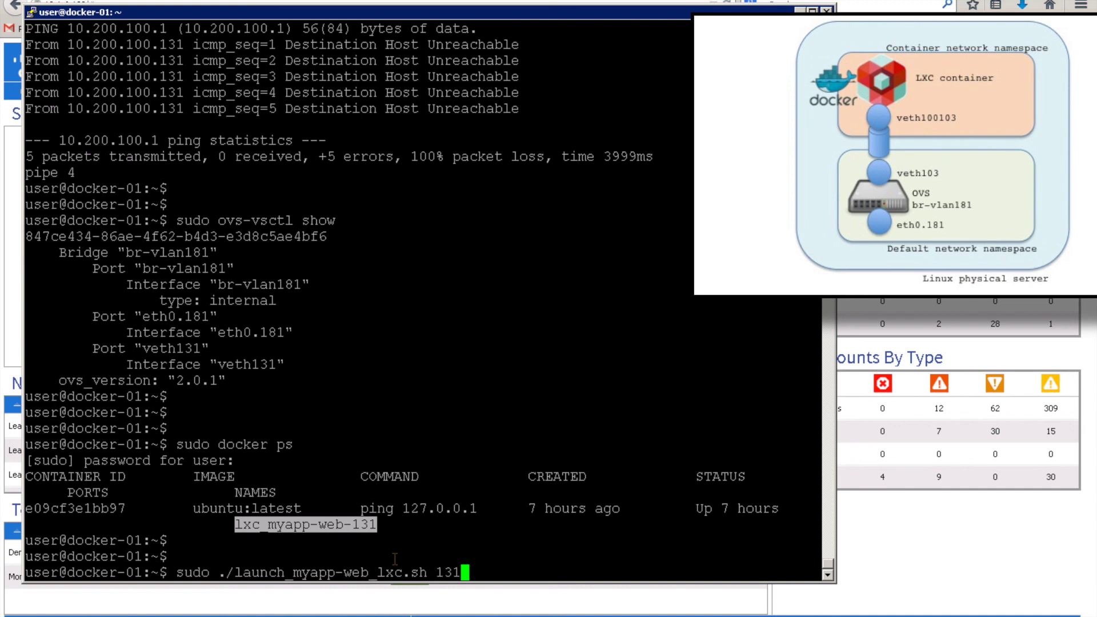
{"action": "key", "text": "BackSpace"}
{"action": "key", "text": "BackSpace"}
{"action": "key", "text": "BackSpace"}
{"action": "key", "text": "BackSpace"}
{"action": "key", "text": "Home"}
{"action": "key", "text": "Delete"}
{"action": "key", "text": "Delete"}
{"action": "key", "text": "Delete"}
{"action": "key", "text": "Delete"}
{"action": "key", "text": "Delete"}
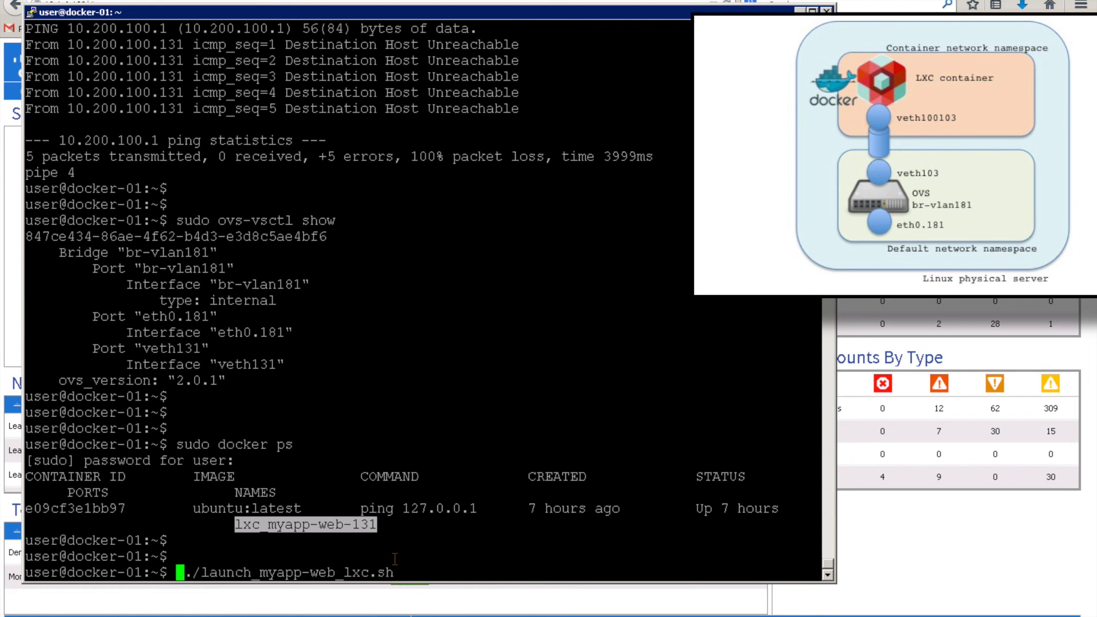
{"action": "type", "text": "vi"}
{"action": "key", "text": "Return"}
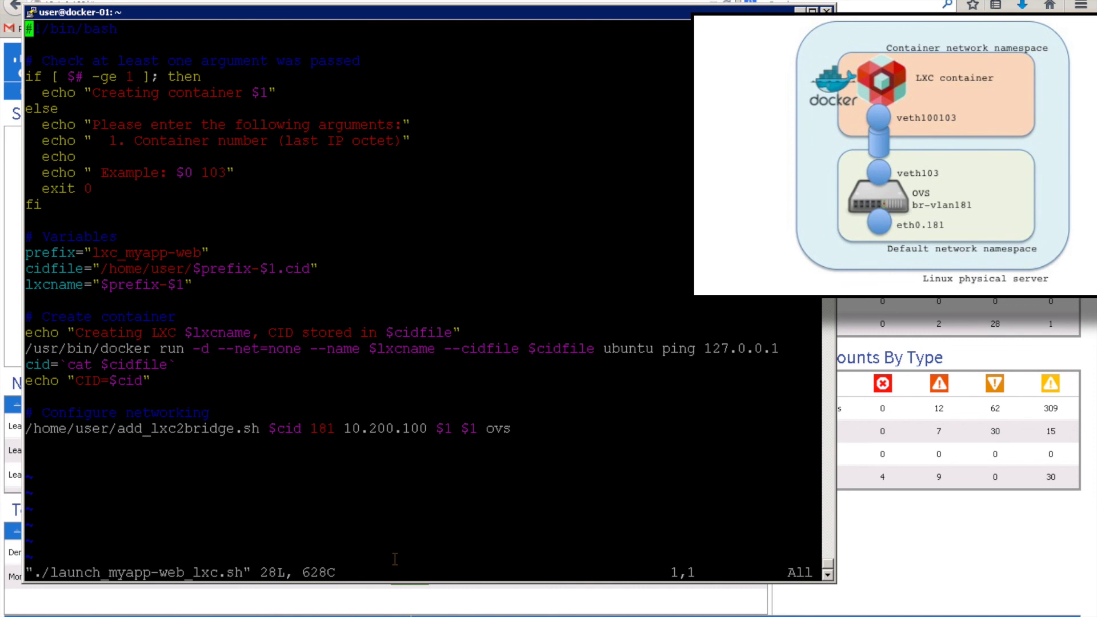
Go to the docker run line under "Create container" and trace its --net=none option
{"action": "key", "text": "Down"}
{"action": "key", "text": "Down"}
{"action": "key", "text": "Down"}
{"action": "key", "text": "Down"}
{"action": "key", "text": "Down"}
{"action": "key", "text": "Down"}
{"action": "key", "text": "Down"}
{"action": "key", "text": "Down"}
{"action": "key", "text": "Down"}
{"action": "key", "text": "Down"}
{"action": "key", "text": "Down"}
{"action": "key", "text": "Down"}
{"action": "key", "text": "Down"}
{"action": "key", "text": "Down"}
{"action": "key", "text": "Down"}
{"action": "key", "text": "Down"}
{"action": "key", "text": "Down"}
{"action": "key", "text": "Down"}
{"action": "key", "text": "Down"}
{"action": "key", "text": "Down"}
{"action": "key", "text": "Right"}
{"action": "key", "text": "Right"}
{"action": "key", "text": "Right"}
{"action": "key", "text": "Right"}
{"action": "key", "text": "Right"}
{"action": "key", "text": "Right"}
{"action": "key", "text": "Right"}
{"action": "key", "text": "Right"}
{"action": "key", "text": "Right"}
{"action": "key", "text": "Right"}
{"action": "key", "text": "Right"}
{"action": "key", "text": "Right"}
{"action": "key", "text": "Right"}
{"action": "key", "text": "Right"}
{"action": "key", "text": "Right"}
{"action": "key", "text": "Right"}
{"action": "key", "text": "Right"}
{"action": "key", "text": "Right"}
{"action": "key", "text": "Right"}
{"action": "key", "text": "Right"}
{"action": "key", "text": "Right"}
{"action": "key", "text": "Right"}
{"action": "key", "text": "Right"}
{"action": "key", "text": "Right"}
{"action": "key", "text": "Right"}
{"action": "key", "text": "Left"}
{"action": "key", "text": "Left"}
{"action": "key", "text": "Left"}
{"action": "key", "text": "Right"}
{"action": "key", "text": "Right"}
{"action": "key", "text": "Right"}
{"action": "key", "text": "Right"}
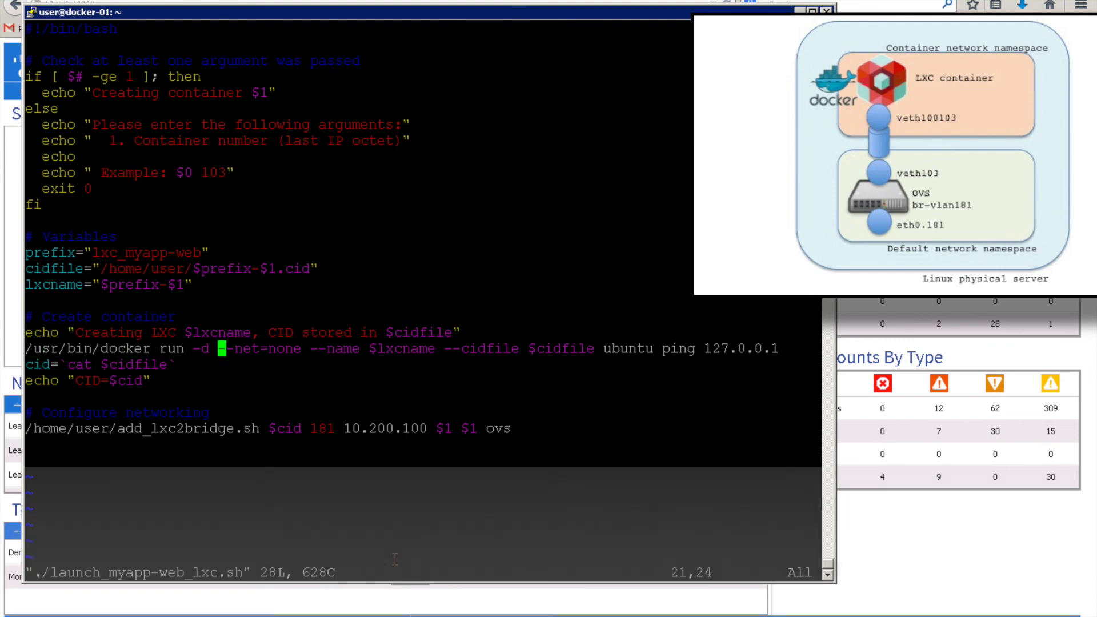
{"action": "key", "text": "Right"}
{"action": "key", "text": "Right"}
{"action": "key", "text": "Right"}
{"action": "key", "text": "Right"}
{"action": "key", "text": "Right"}
{"action": "key", "text": "Right"}
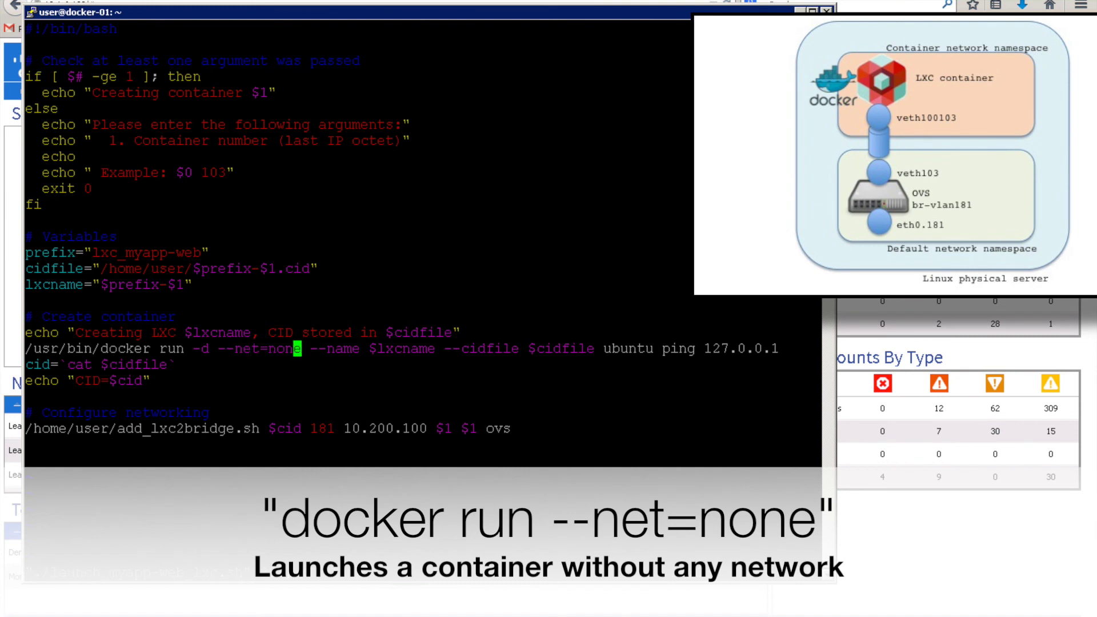
Trace the --name $lxcname and --cidfile $cidfile options along the docker run line
{"action": "key", "text": "Right"}
{"action": "key", "text": "Right"}
{"action": "key", "text": "Right"}
{"action": "key", "text": "Right"}
{"action": "key", "text": "Right"}
{"action": "key", "text": "Right"}
{"action": "key", "text": "Right"}
{"action": "key", "text": "Right"}
{"action": "key", "text": "Right"}
{"action": "key", "text": "Right"}
{"action": "key", "text": "Right"}
{"action": "key", "text": "Right"}
{"action": "key", "text": "Right"}
{"action": "key", "text": "Right"}
{"action": "key", "text": "Right"}
{"action": "key", "text": "Right"}
{"action": "key", "text": "Right"}
{"action": "key", "text": "Right"}
{"action": "key", "text": "Right"}
{"action": "key", "text": "Right"}
{"action": "key", "text": "Right"}
{"action": "key", "text": "Right"}
{"action": "key", "text": "Right"}
{"action": "key", "text": "Right"}
{"action": "key", "text": "Right"}
{"action": "key", "text": "Right"}
{"action": "key", "text": "Right"}
{"action": "key", "text": "Right"}
{"action": "key", "text": "Right"}
{"action": "key", "text": "Right"}
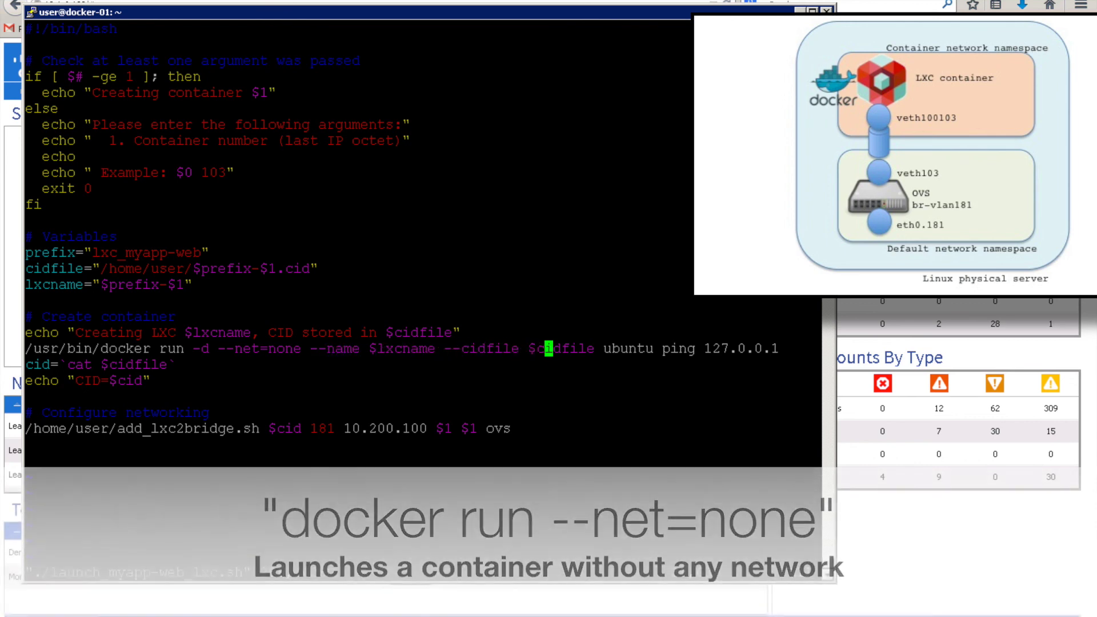
Examine the add_lxc2bridge.sh call under "Configure networking", and quit vi with :q! without saving
{"action": "key", "text": "Down"}
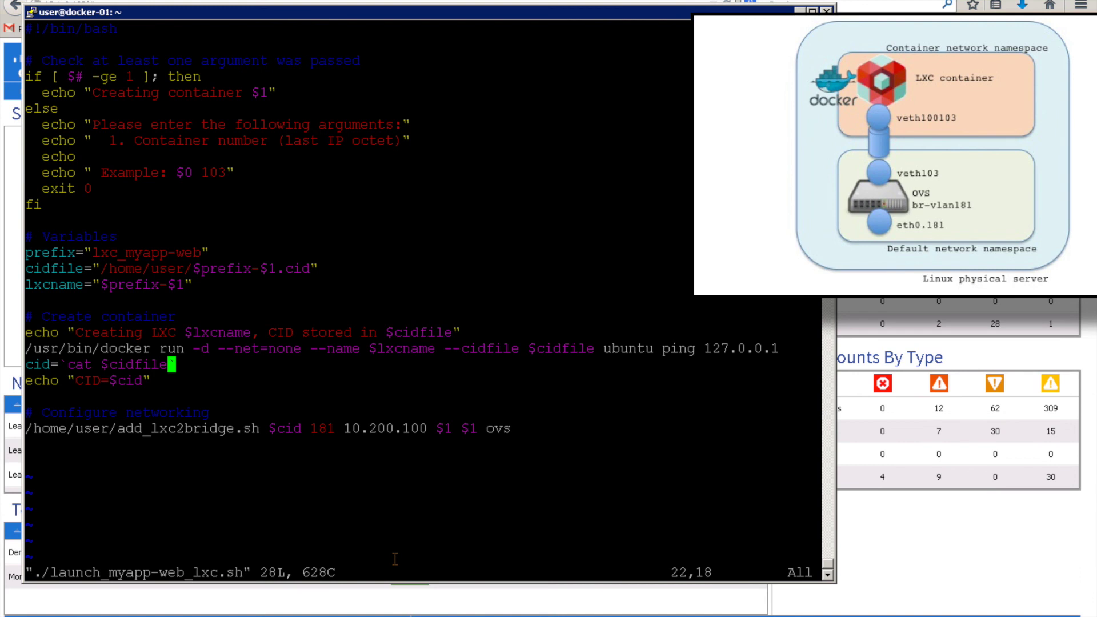
{"action": "key", "text": "Down"}
{"action": "key", "text": "Down"}
{"action": "key", "text": "Down"}
{"action": "key", "text": "Down"}
{"action": "type", "text": ":"}
{"action": "type", "text": "wq"}
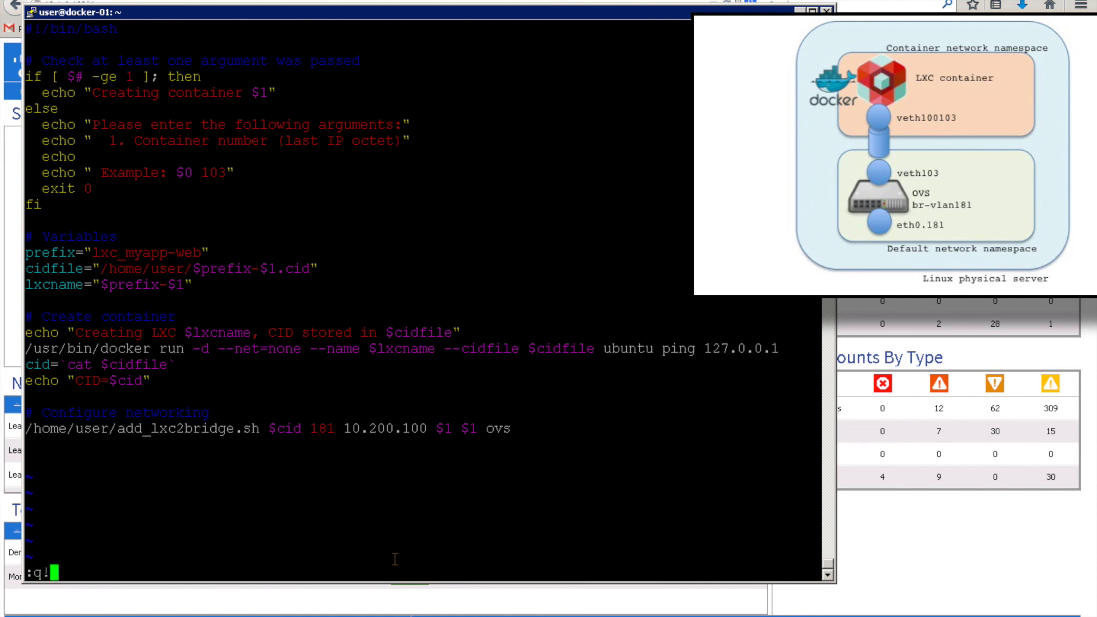
{"action": "key", "text": "Return"}
{"action": "type", "text": "vi l"}
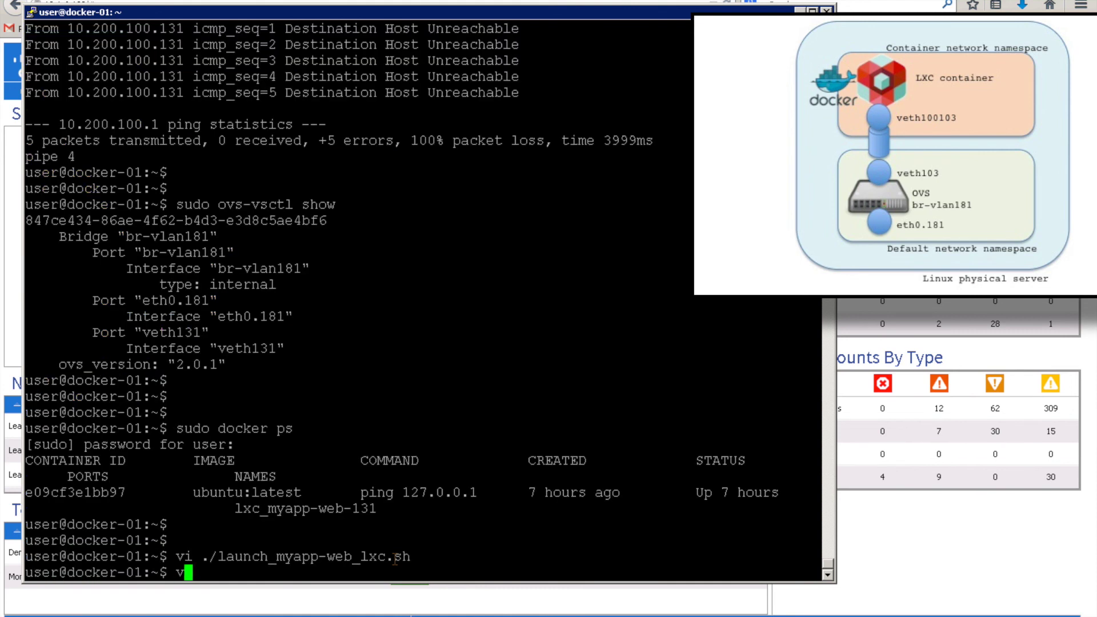
{"action": "key", "text": "BackSpace"}
{"action": "type", "text": "./lxc_t"}
{"action": "key", "text": "BackSpace"}
{"action": "key", "text": "BackSpace"}
{"action": "key", "text": "BackSpace"}
{"action": "key", "text": "BackSpace"}
{"action": "key", "text": "BackSpace"}
{"action": "key", "text": "BackSpace"}
{"action": "key", "text": "BackSpace"}
{"action": "key", "text": "BackSpace"}
{"action": "key", "text": "BackSpace"}
{"action": "key", "text": "BackSpace"}
List the scripts and files in the docker-01 home directory with ls
{"action": "type", "text": "ls"}
{"action": "key", "text": "Return"}
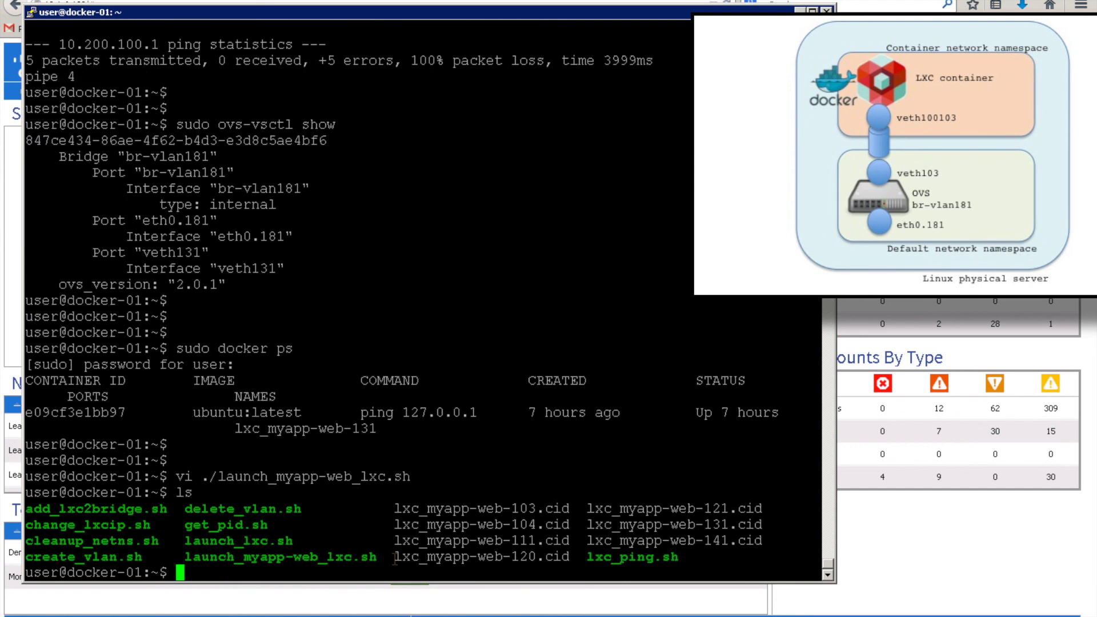